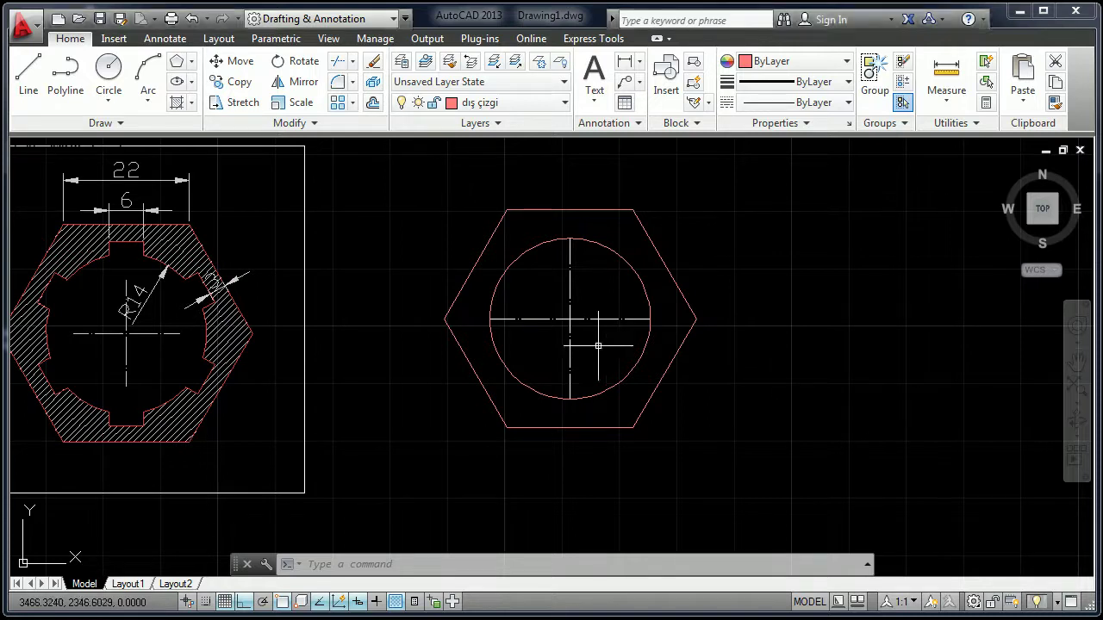
Step: Draw a smaller circle concentric with the existing circle
text(c)
key(Return)
click(570, 318)
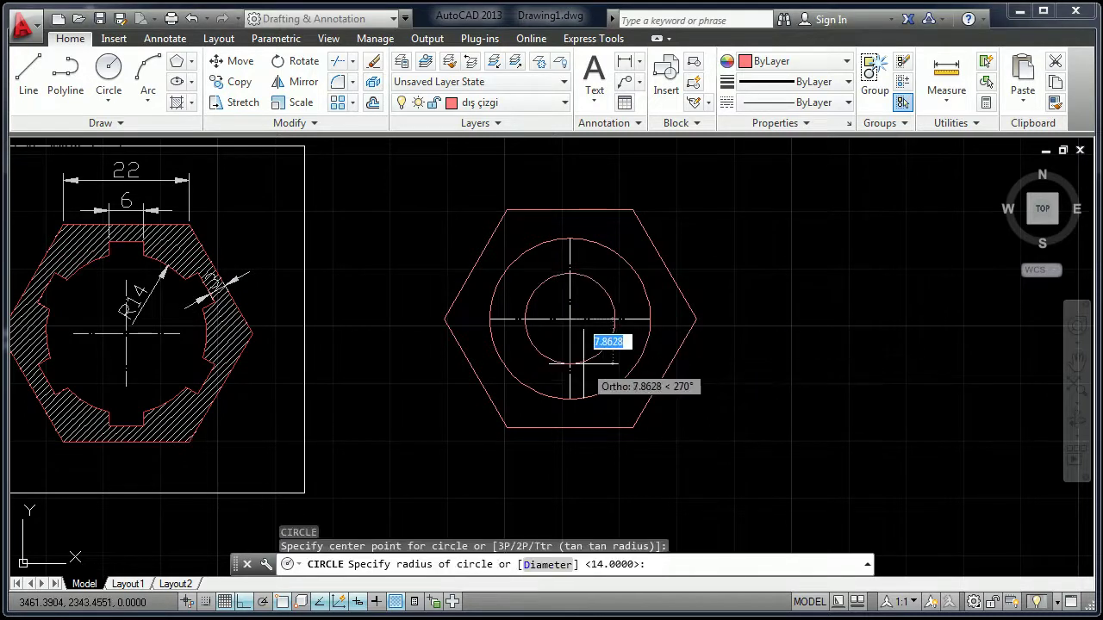
click(597, 398)
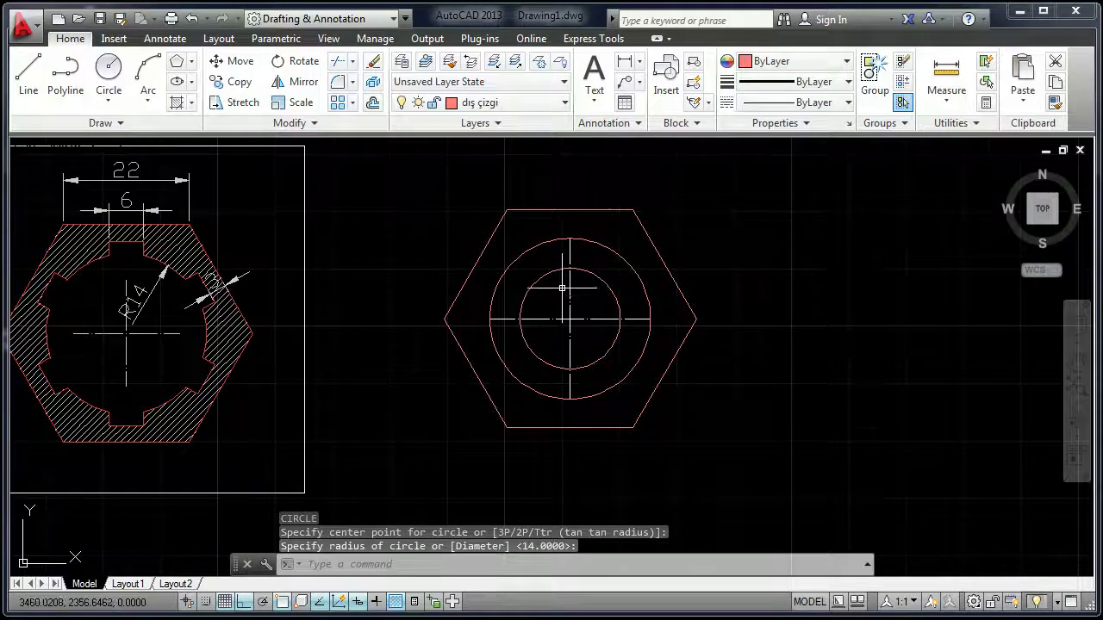
scroll(534, 336, up, 2)
scroll(560, 306, down, 2)
text(tr)
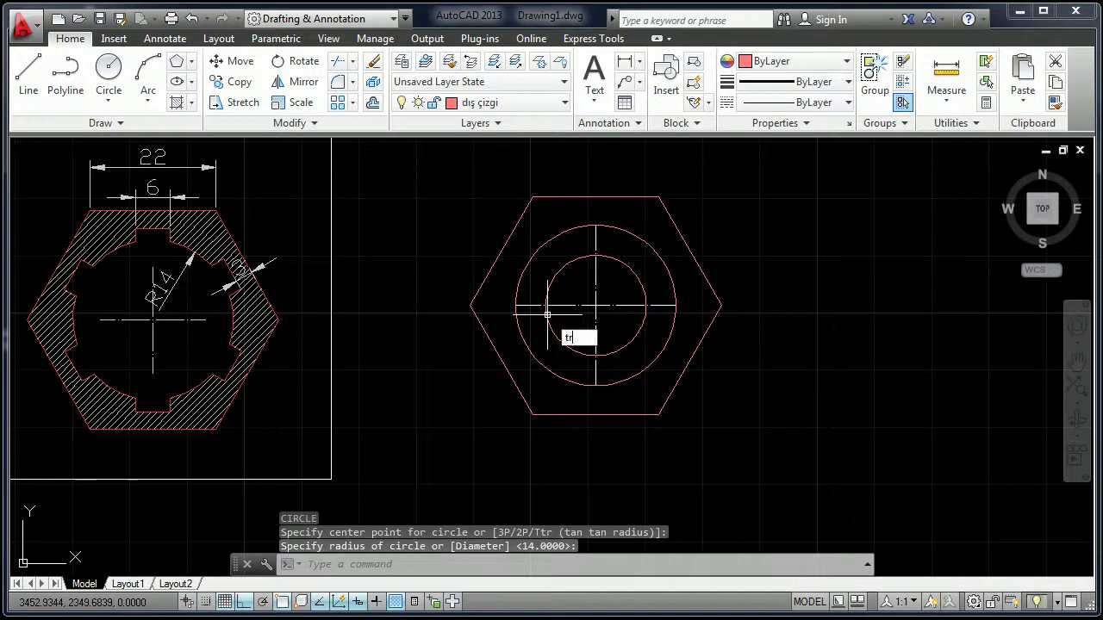
Step: Trim the circles, then erase the smaller inner circle
key(Return)
key(Return)
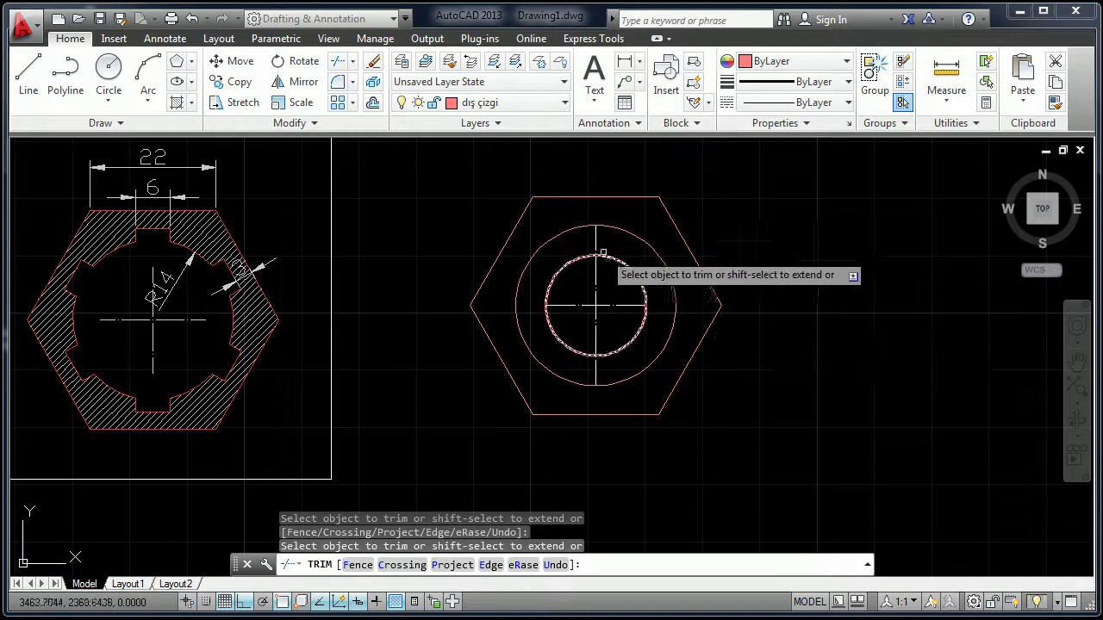
right_click(593, 364)
click(614, 373)
click(626, 353)
click(619, 343)
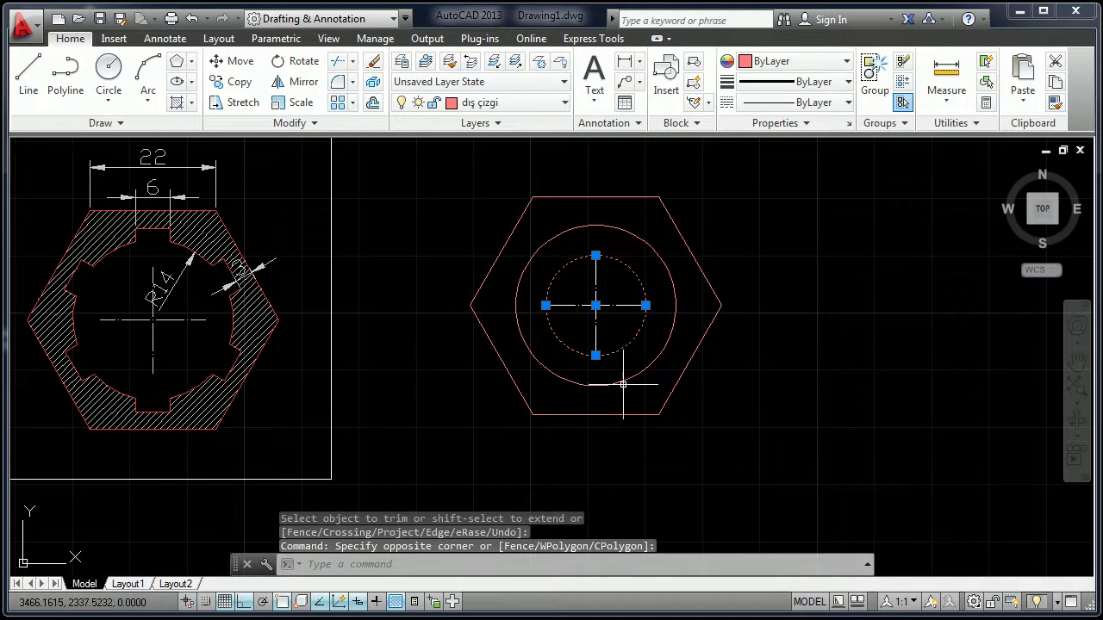
key(Delete)
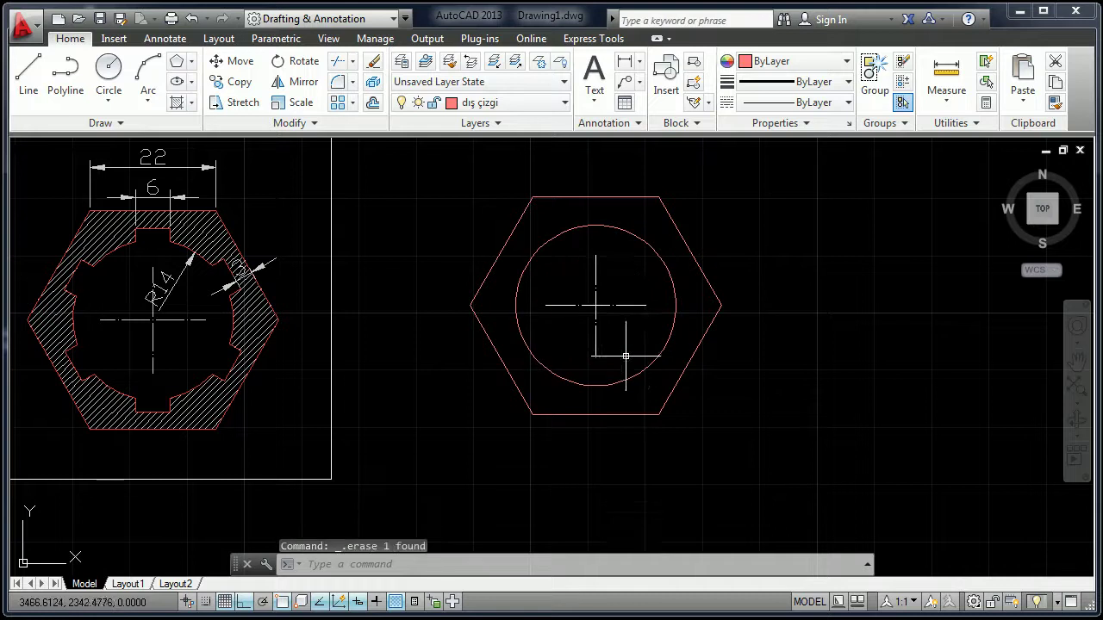
Step: Pan and zoom the view to bring the reference nut into view
mouse_move(515, 338)
middle_down()
mouse_move(483, 338)
mouse_move(493, 355)
middle_up()
middle_drag(275, 334, 280, 329)
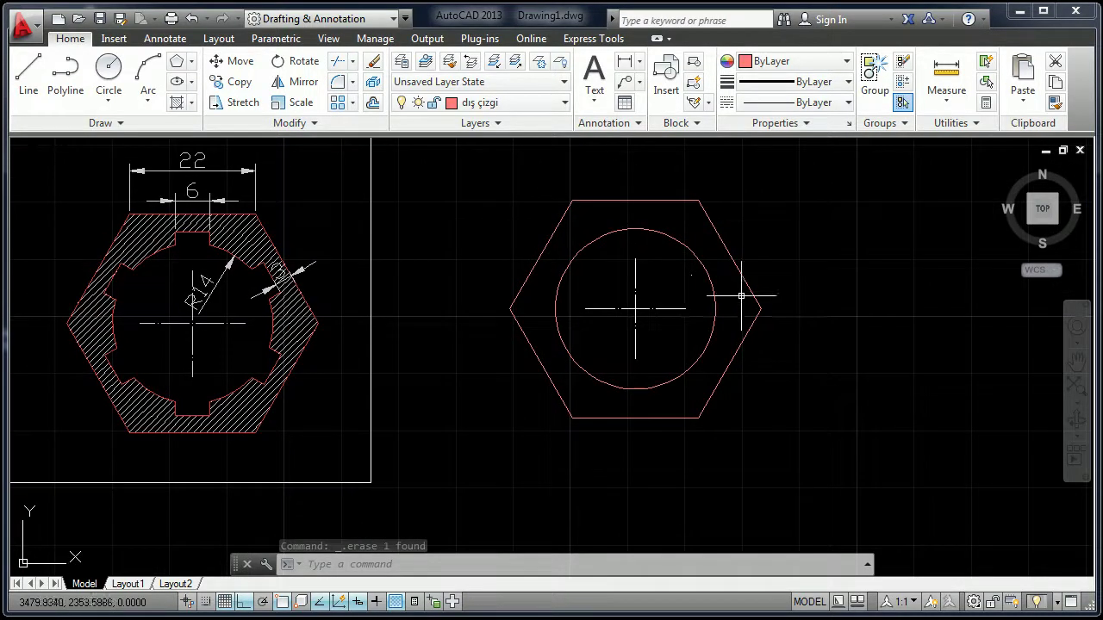
mouse_move(221, 254)
middle_down()
mouse_move(243, 250)
mouse_move(217, 251)
middle_up()
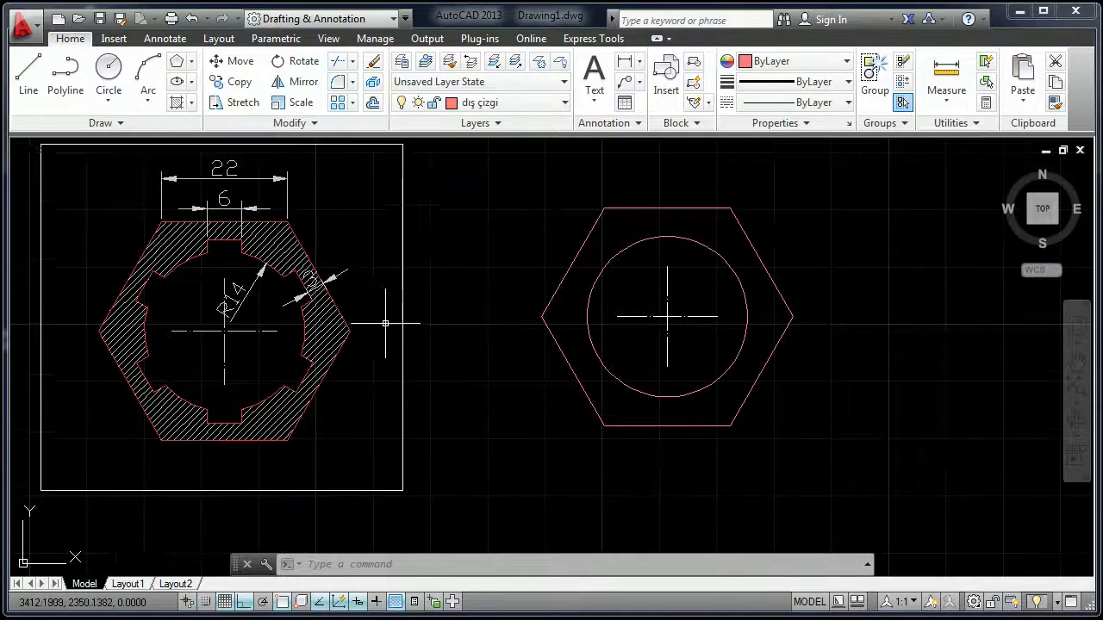
scroll(345, 289, up, 2)
scroll(377, 293, up, 8)
scroll(349, 309, down, 1)
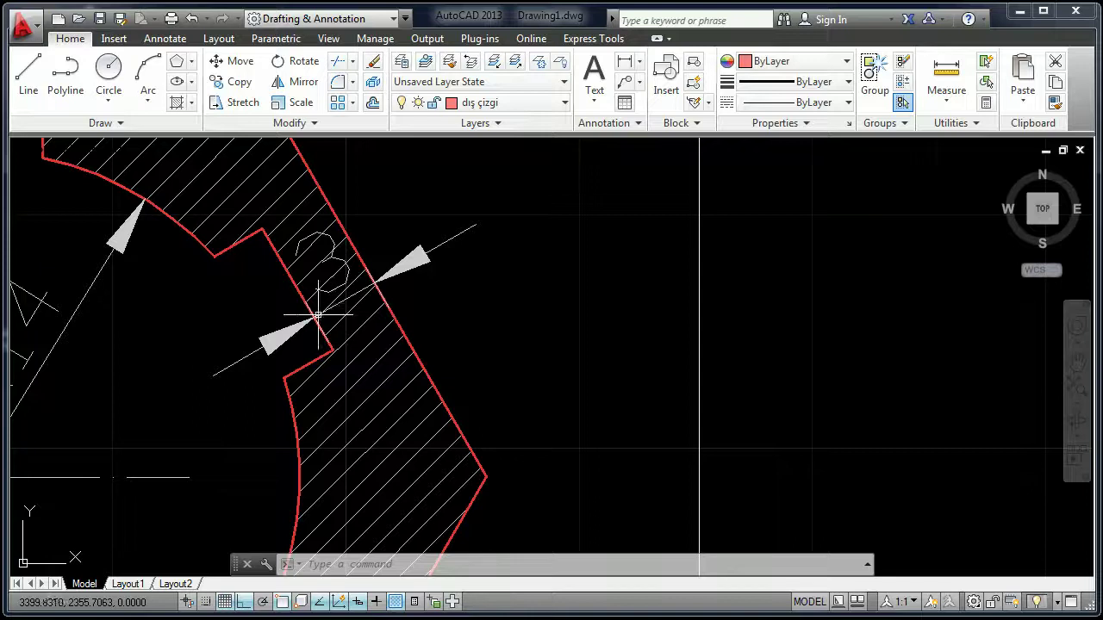
scroll(318, 263, down, 1)
scroll(313, 250, down, 1)
scroll(327, 256, down, 1)
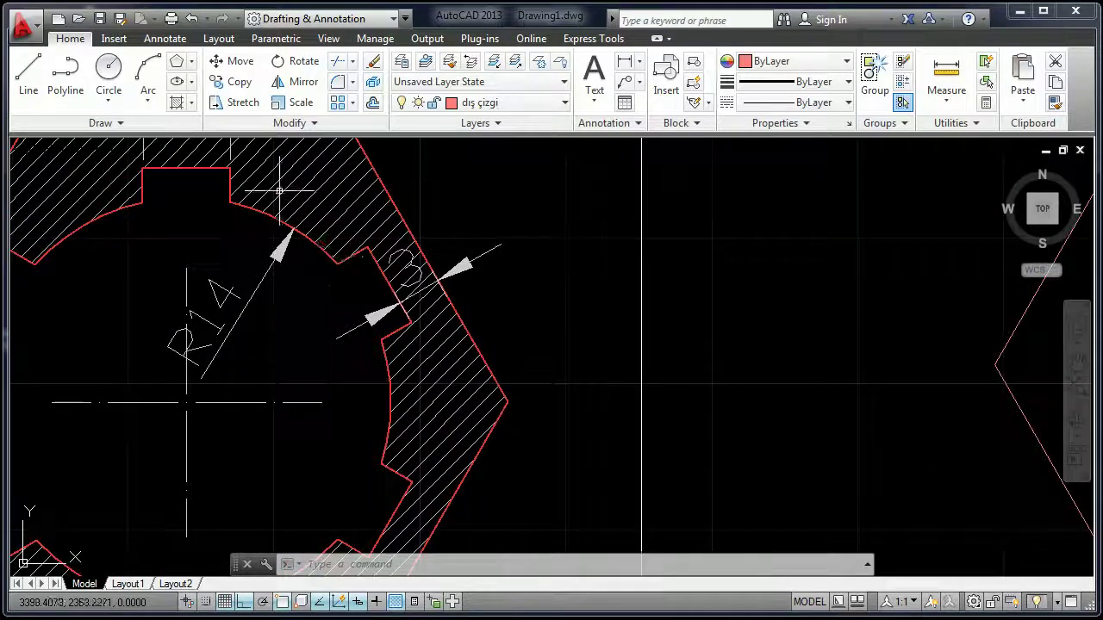
scroll(259, 250, down, 2)
scroll(234, 320, down, 1)
scroll(345, 319, down, 2)
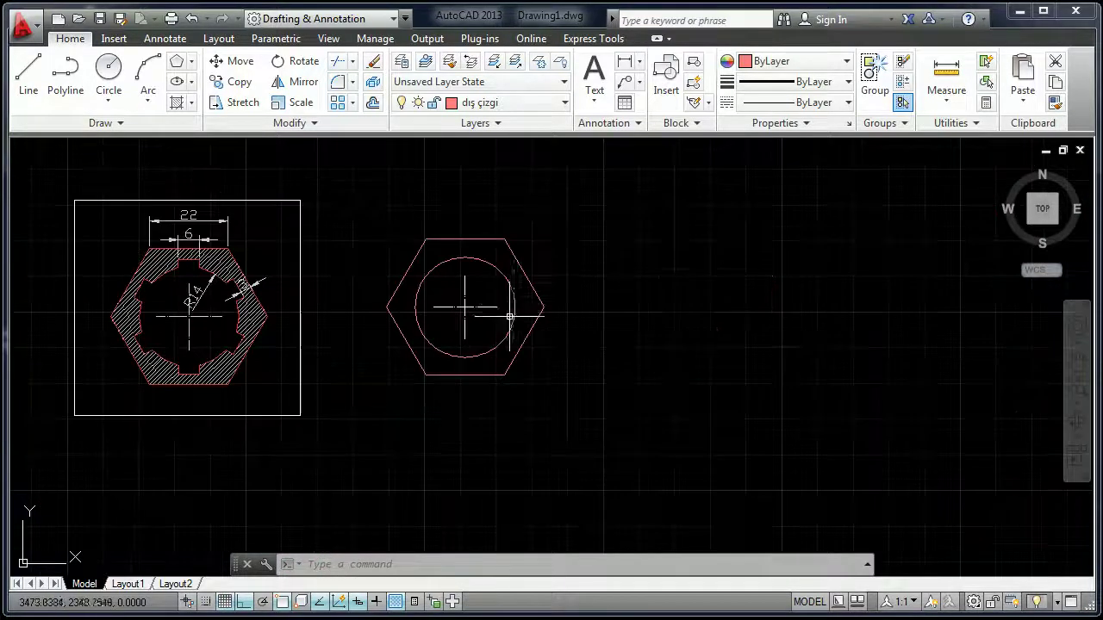
scroll(294, 271, up, 2)
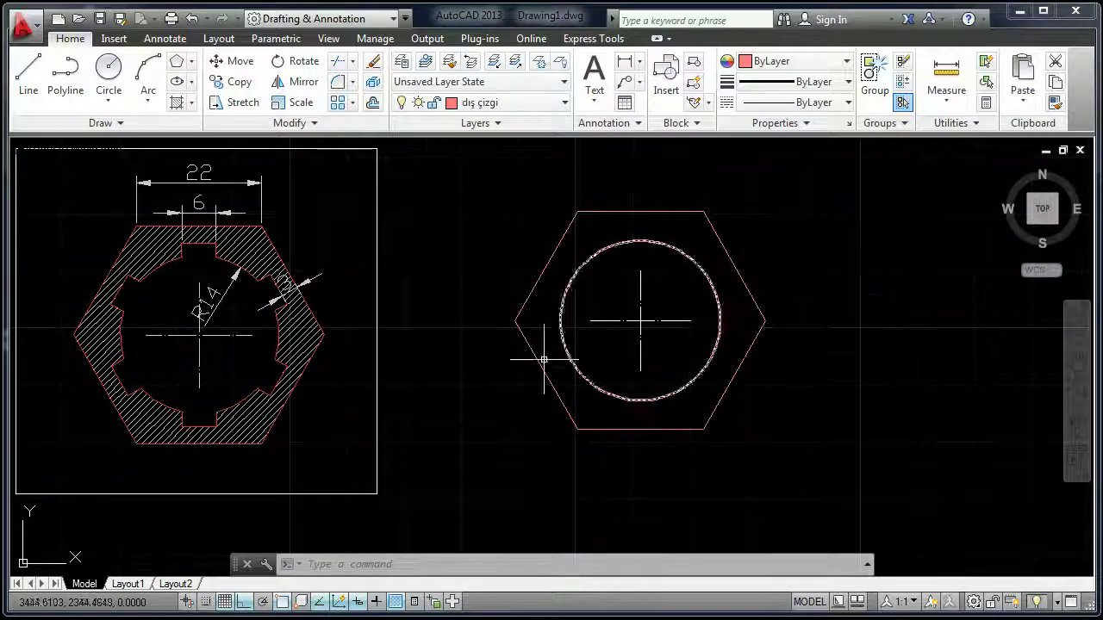
scroll(201, 255, up, 4)
scroll(402, 351, down, 6)
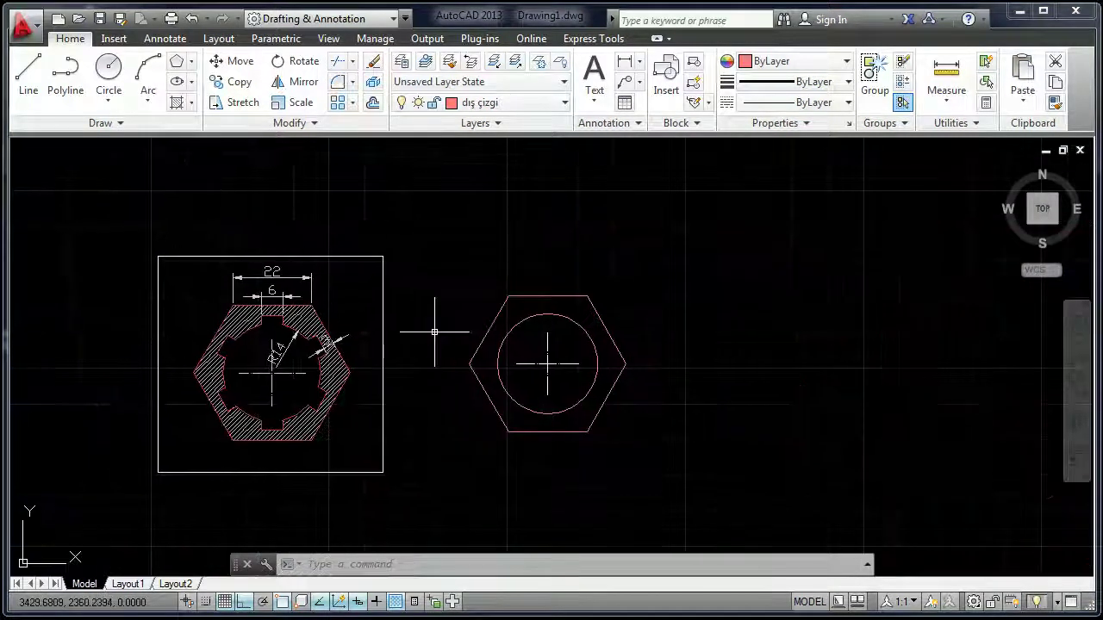
text(o)
Step: Offset the hexagon by 3 units to create a second hexagon
key(Return)
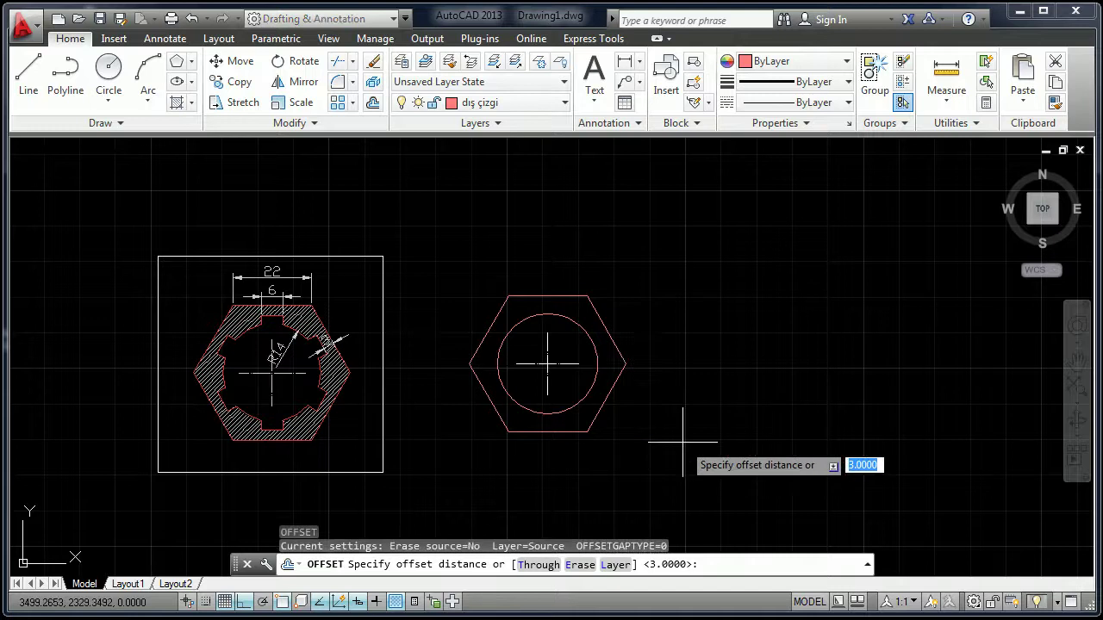
text(3)
key(Return)
scroll(604, 323, up, 2)
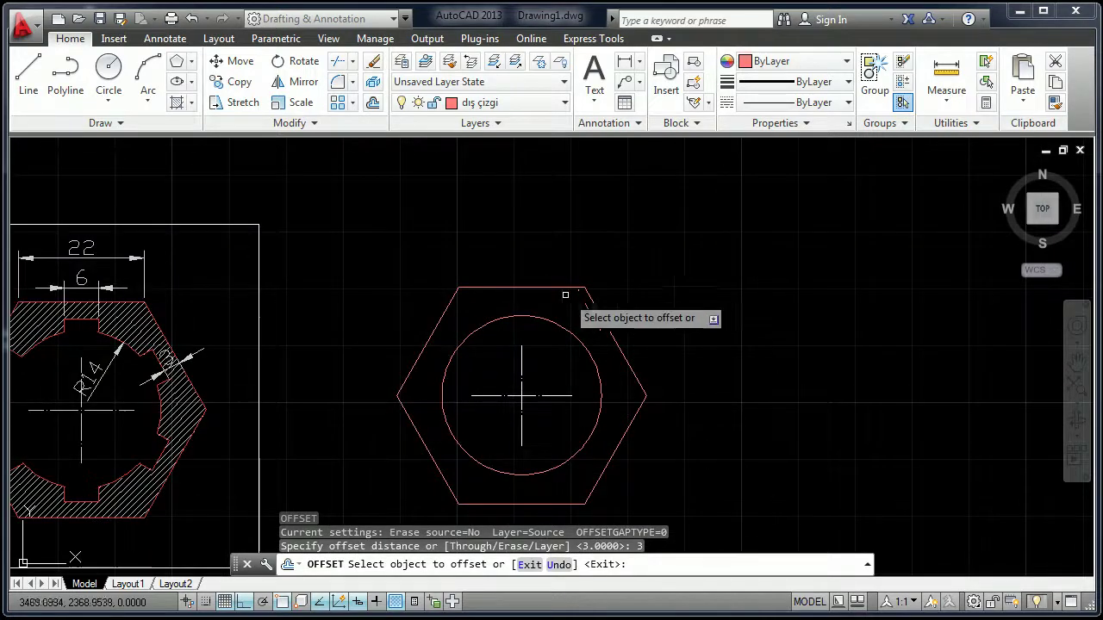
click(523, 288)
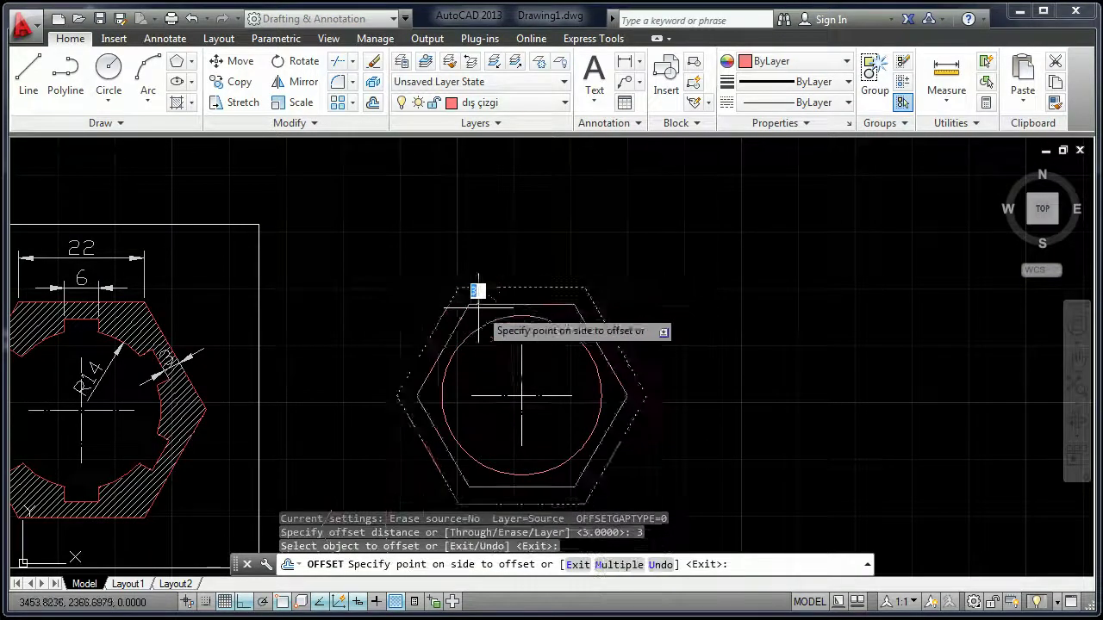
scroll(470, 287, up, 3)
scroll(505, 222, down, 1)
scroll(485, 224, up, 1)
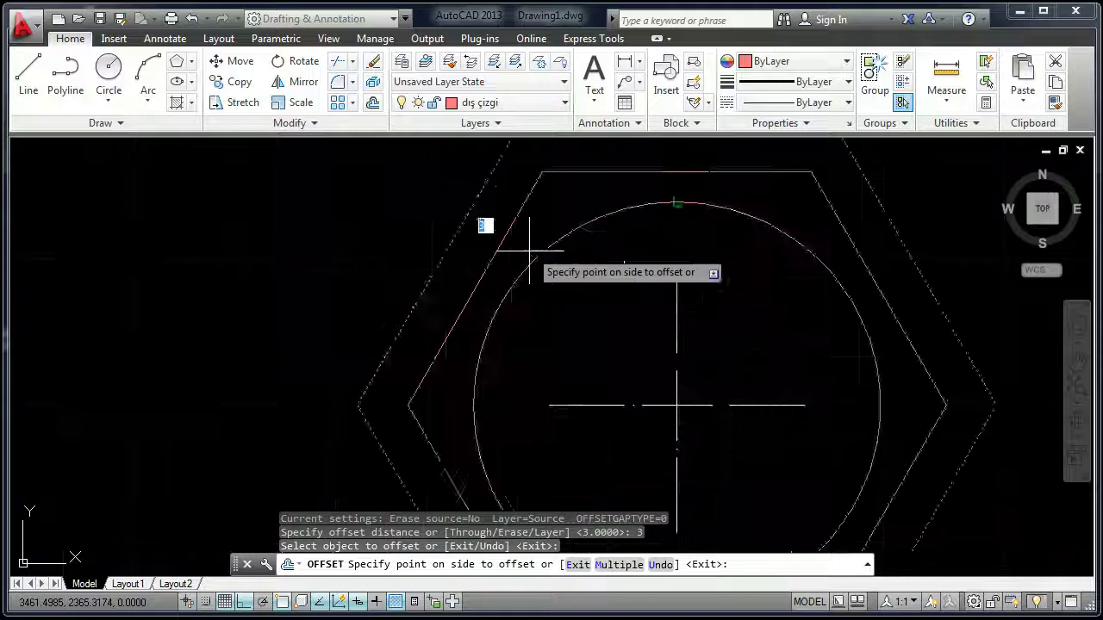
click(560, 220)
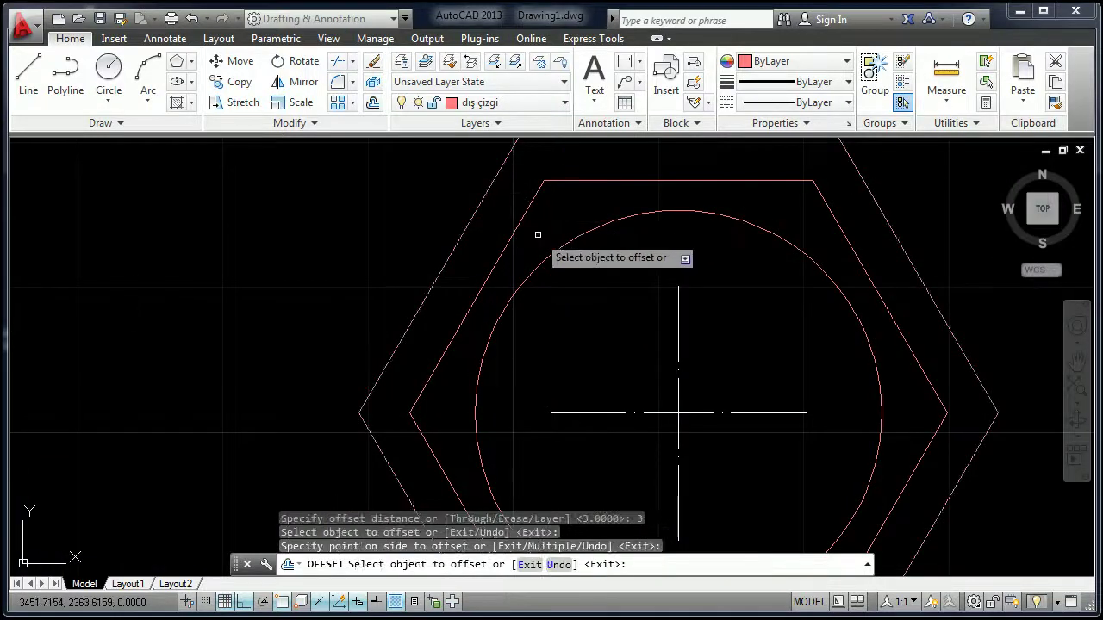
right_click(539, 236)
click(569, 246)
scroll(565, 270, down, 2)
scroll(543, 259, down, 2)
scroll(462, 302, down, 2)
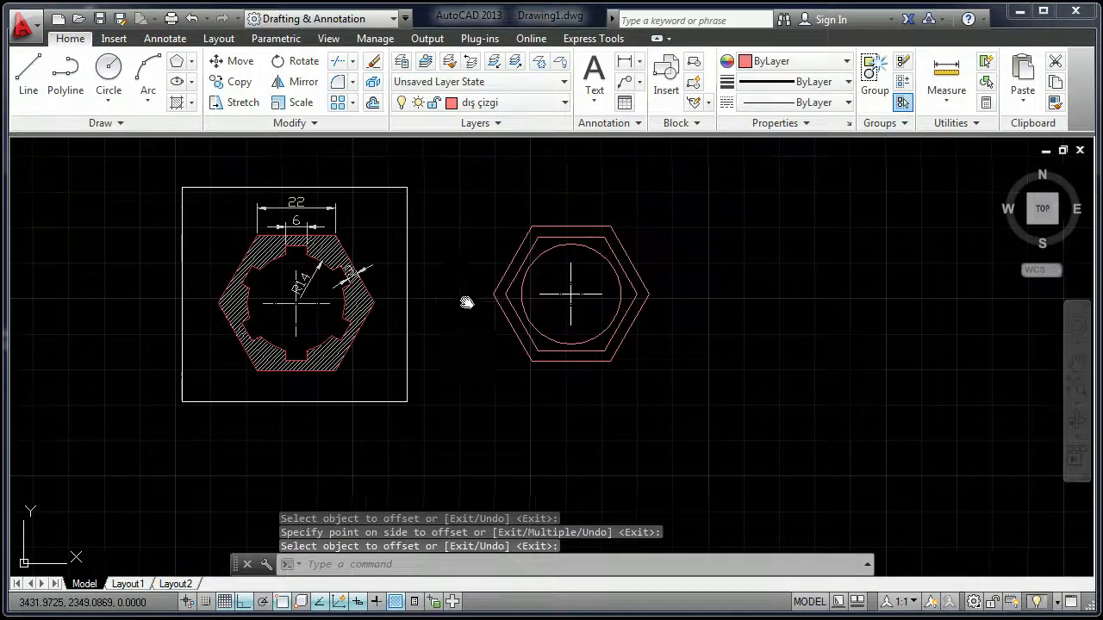
scroll(490, 279, up, 2)
mouse_move(490, 279)
middle_down()
mouse_move(466, 309)
mouse_move(477, 330)
middle_up()
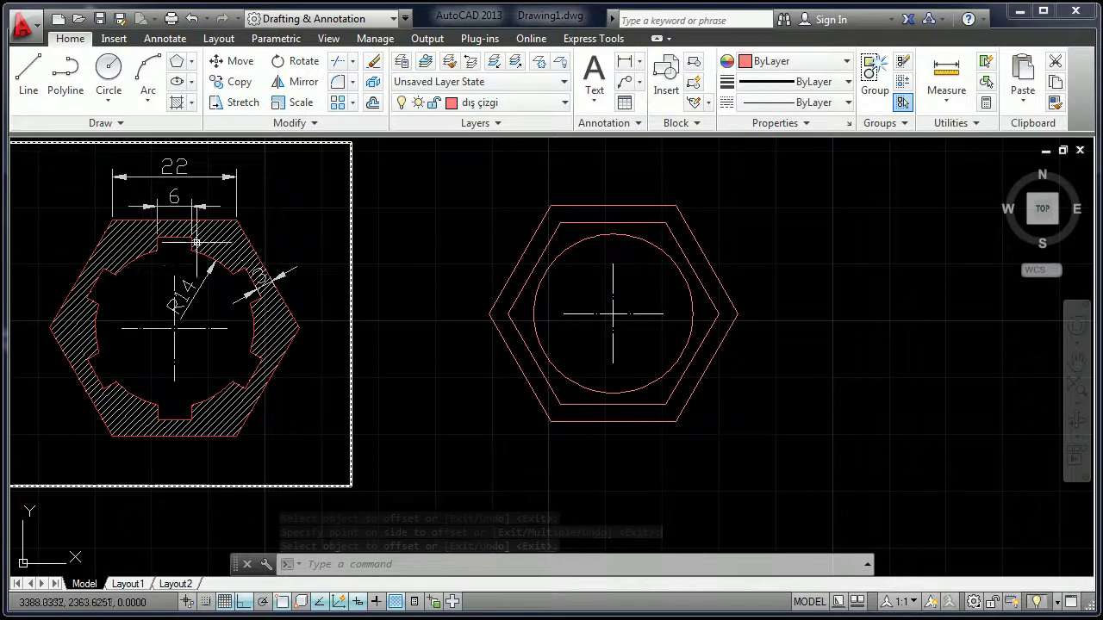
scroll(217, 274, up, 2)
scroll(216, 272, down, 1)
scroll(232, 285, up, 3)
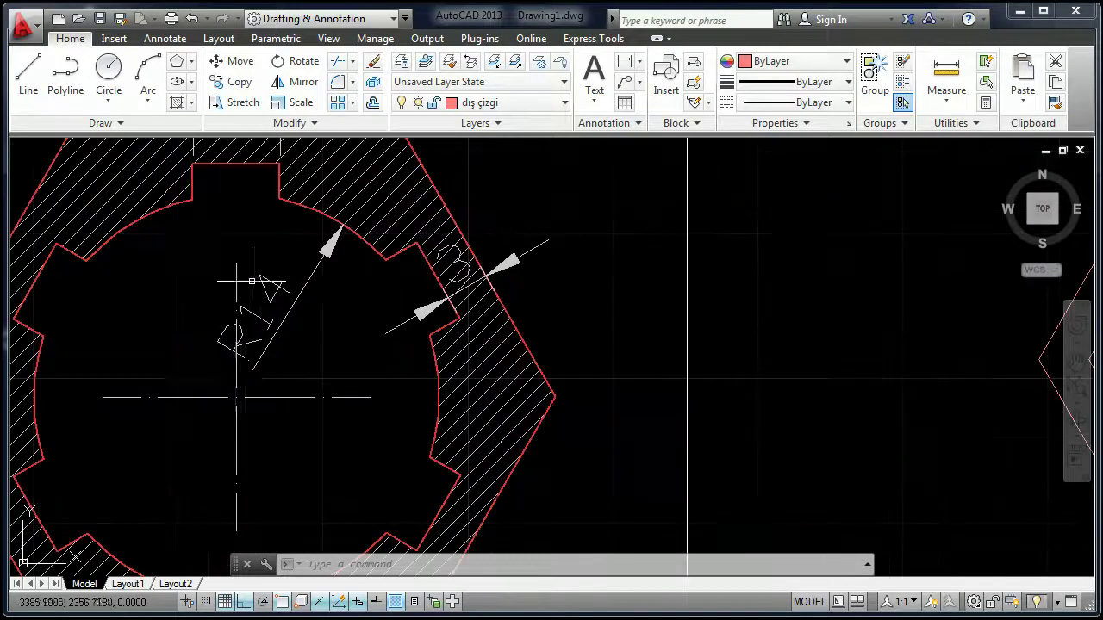
scroll(246, 281, down, 4)
scroll(243, 278, up, 3)
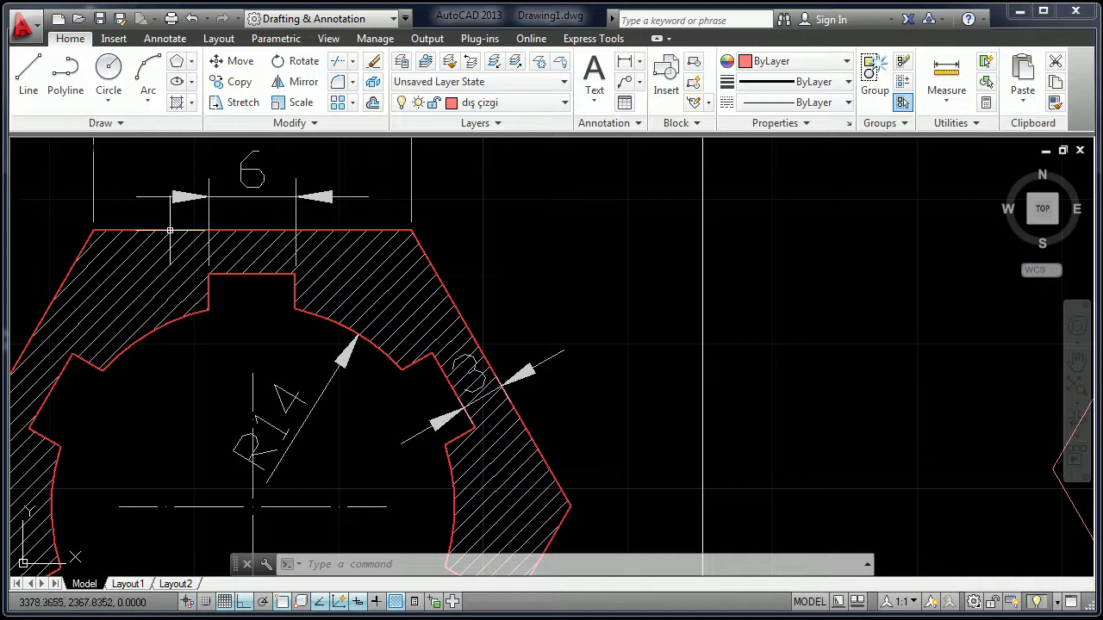
middle_drag(278, 367, 237, 339)
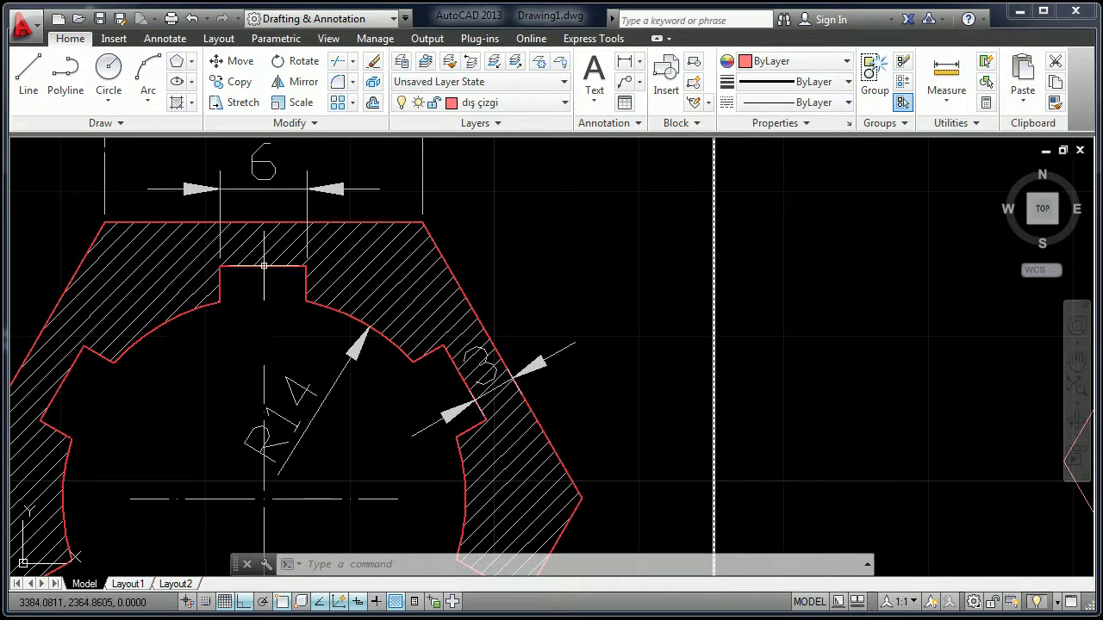
scroll(333, 319, down, 2)
scroll(334, 319, down, 2)
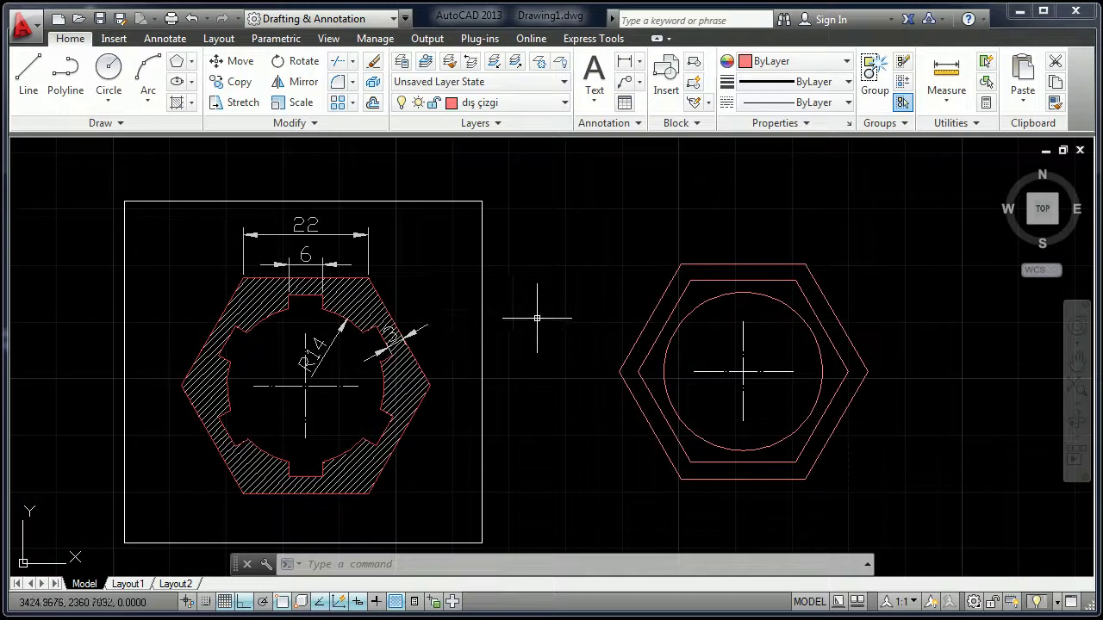
scroll(376, 310, up, 2)
scroll(336, 314, up, 2)
scroll(298, 318, down, 2)
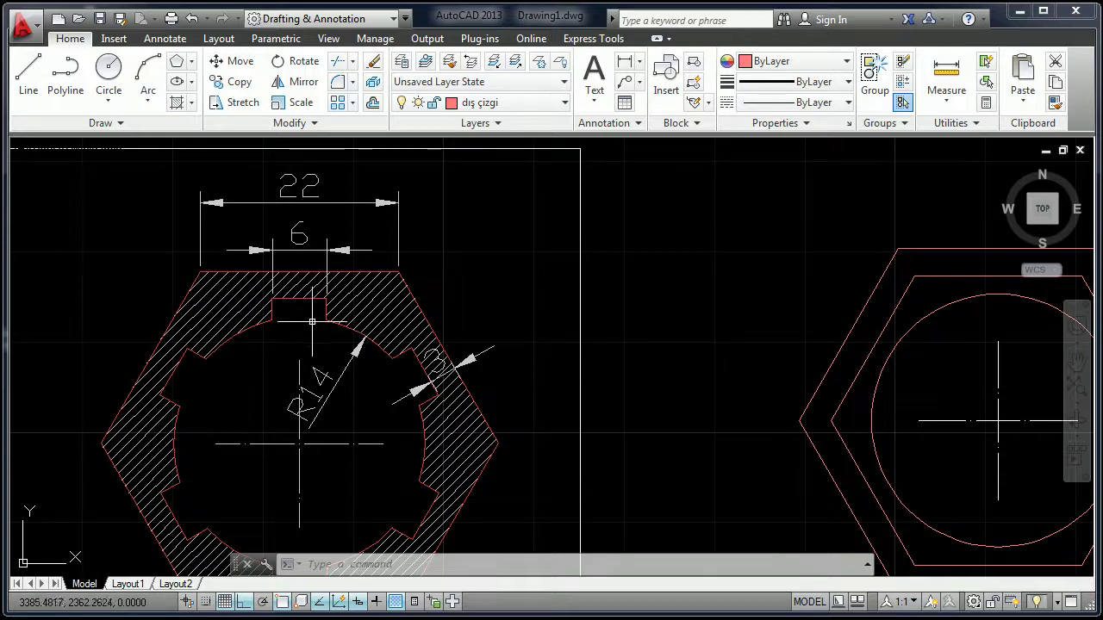
middle_drag(972, 338, 861, 350)
text(L)
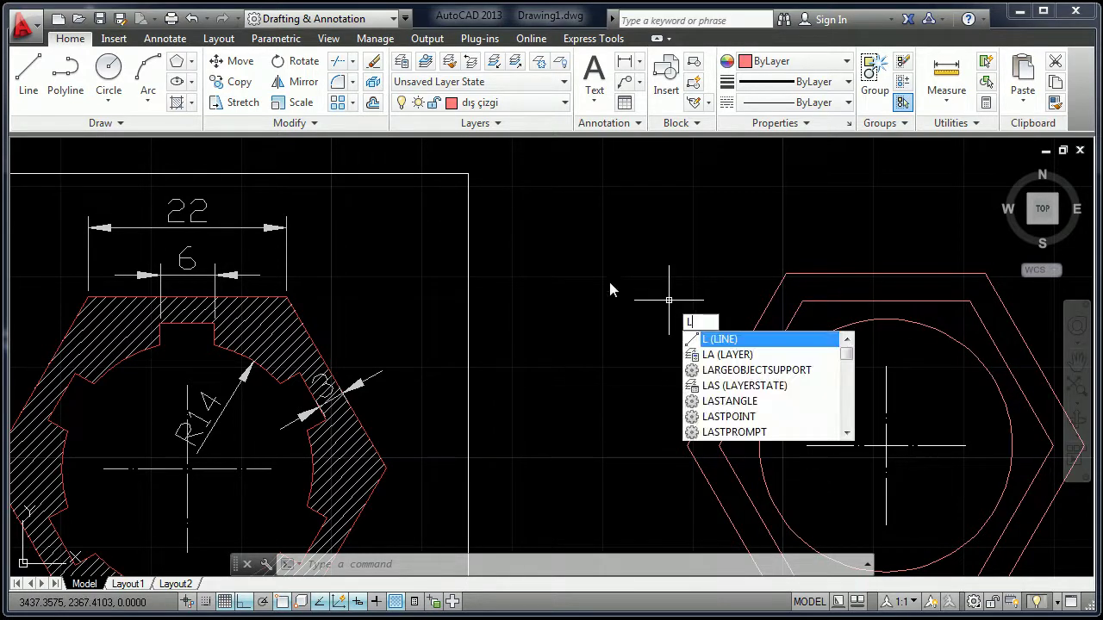
Step: Turn on Quadrant object snapping in the object snap settings
key(Return)
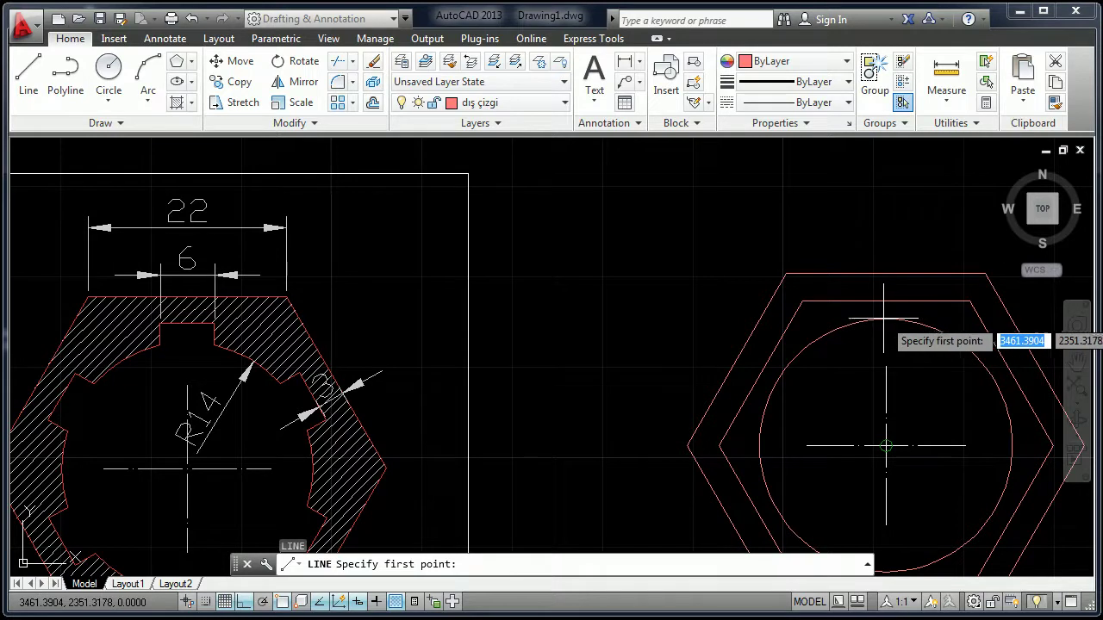
right_click(288, 602)
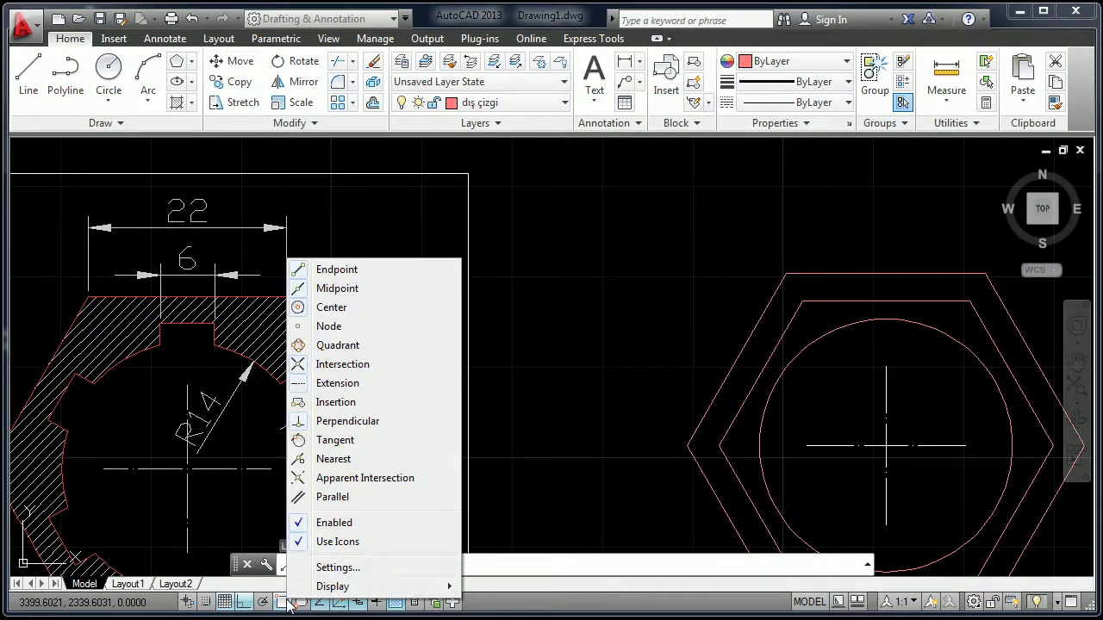
click(319, 569)
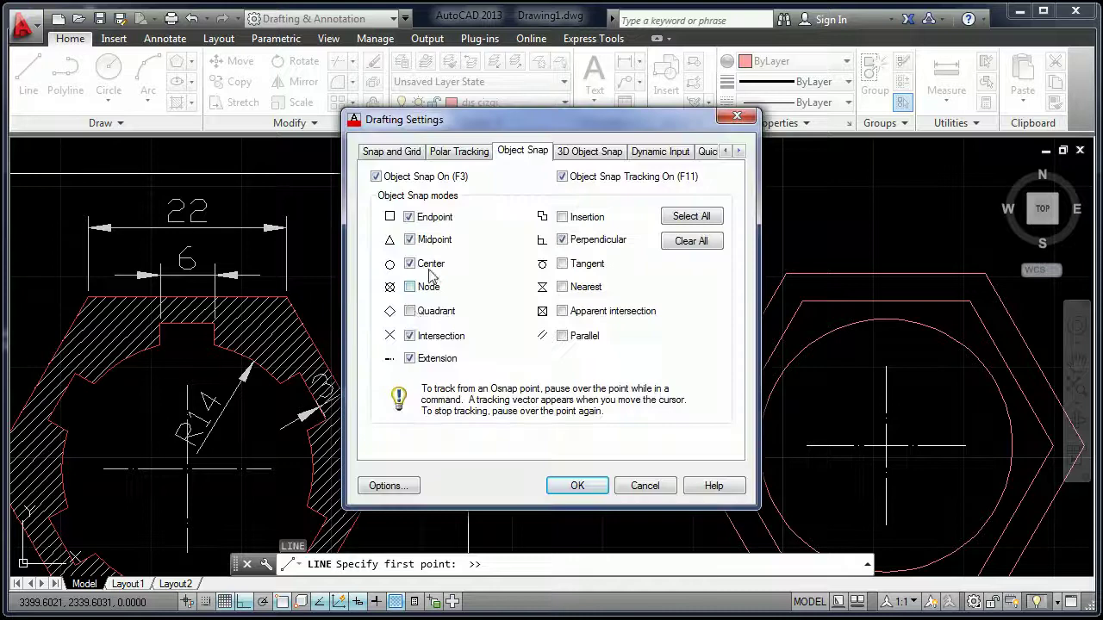
click(410, 310)
click(576, 486)
Step: Draw a short vertical line from the circle's top quadrant to the inner hexagon's top edge
click(886, 301)
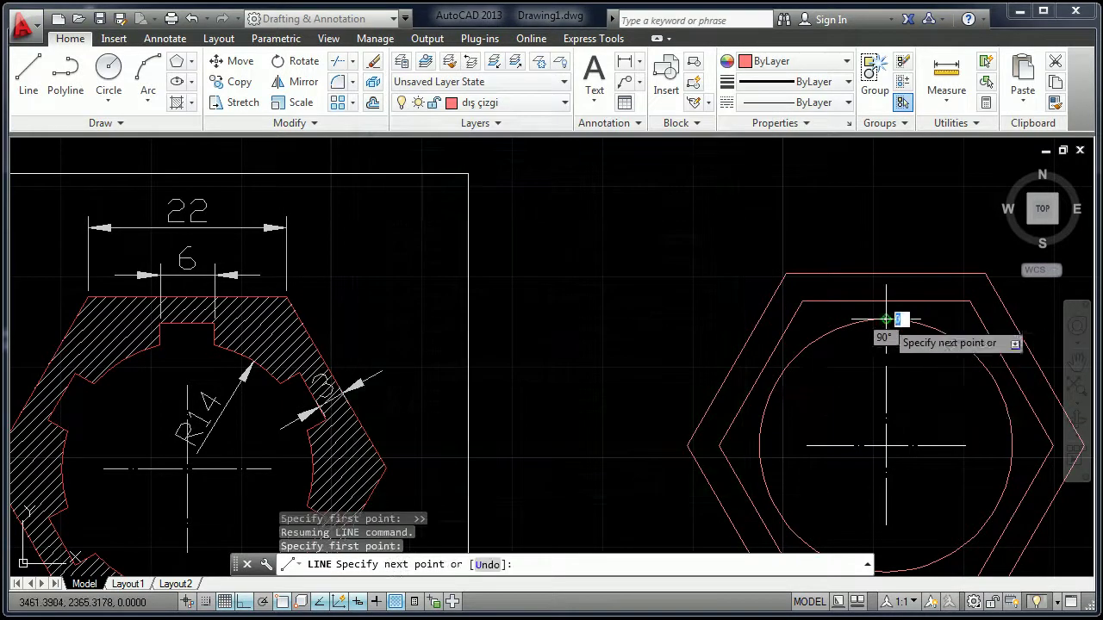
click(885, 303)
right_click(883, 307)
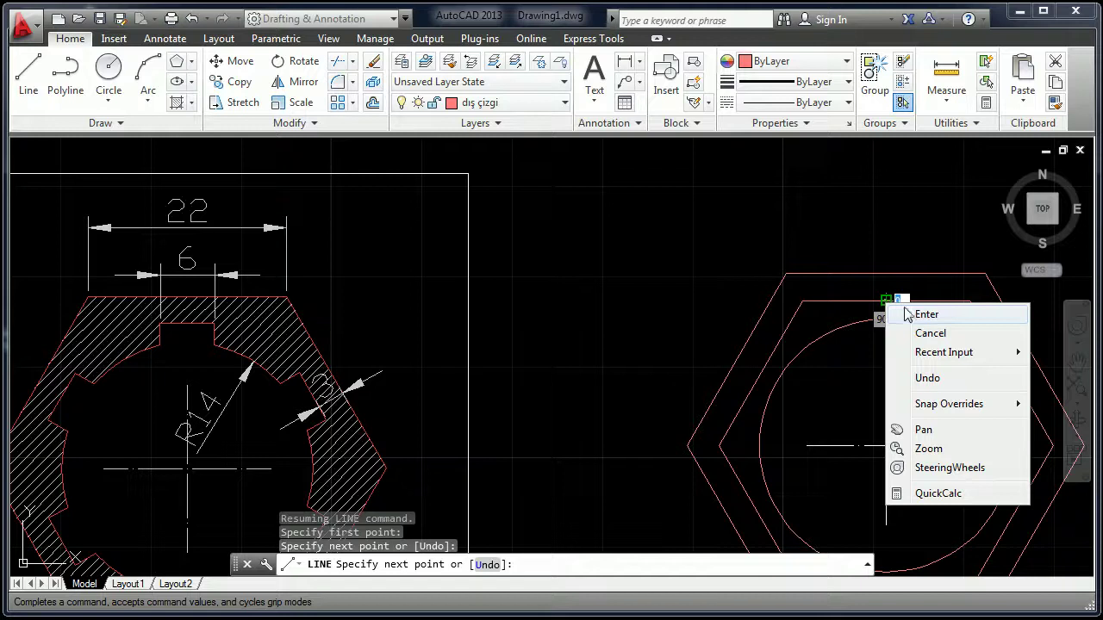
click(920, 313)
middle_drag(879, 301, 734, 320)
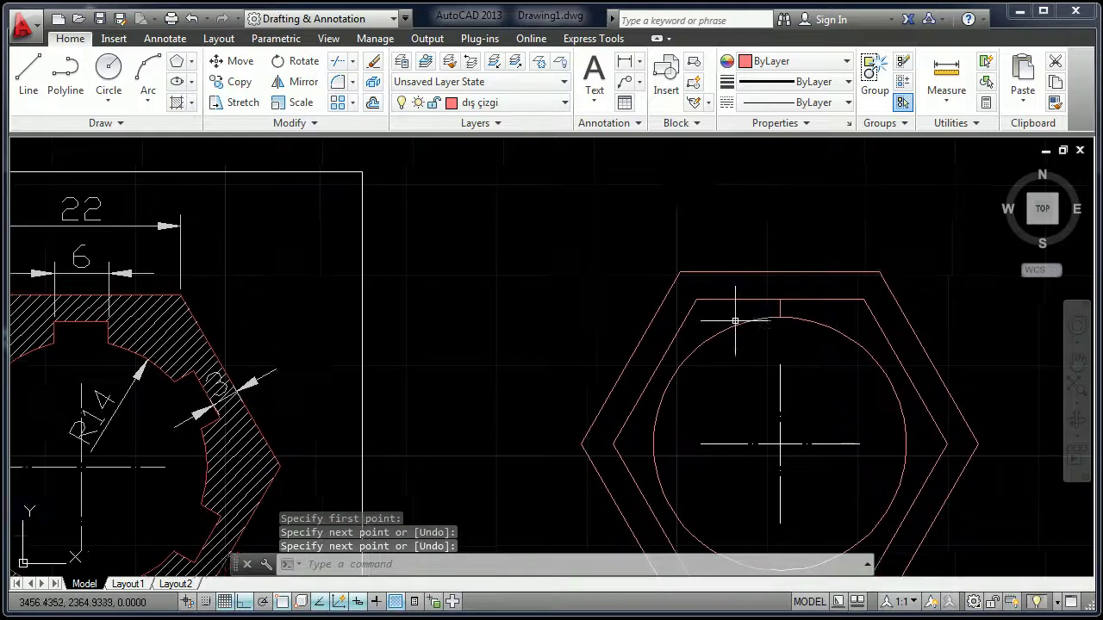
scroll(746, 315, up, 1)
scroll(644, 375, down, 1)
scroll(637, 375, down, 1)
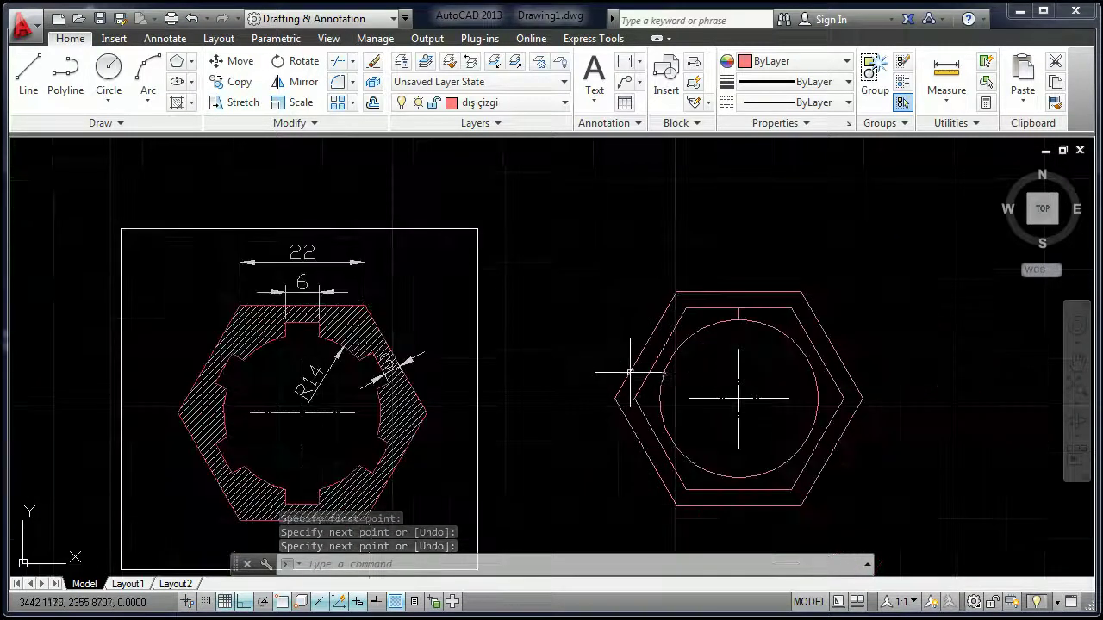
Step: Offset the short vertical line 3 units to its right and 3 units to its left
text(o)
key(Return)
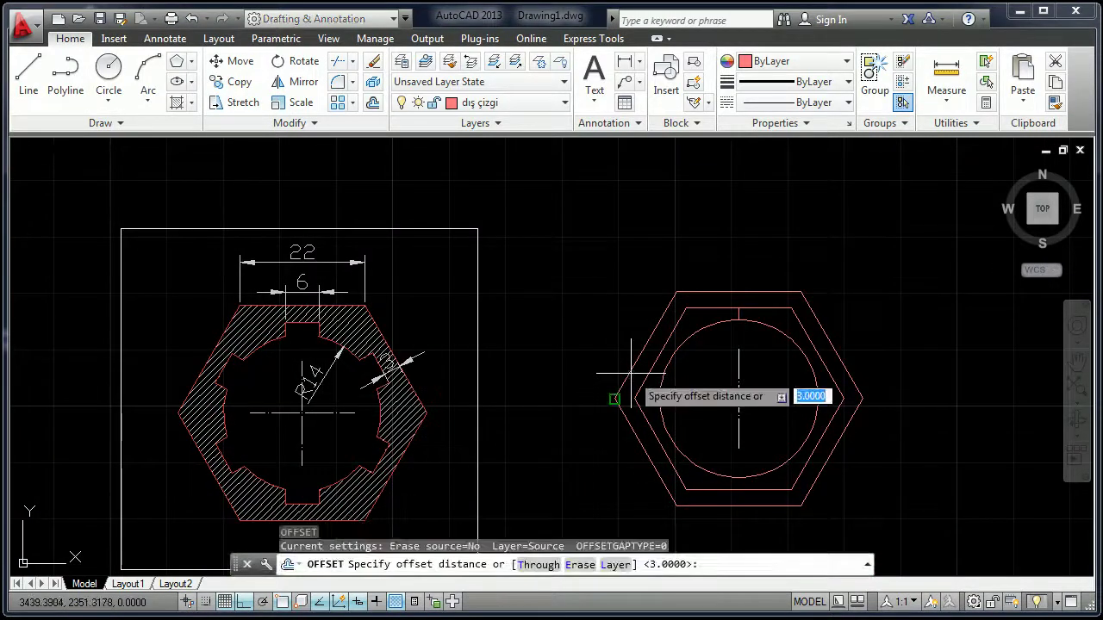
scroll(780, 305, up, 3)
scroll(741, 314, up, 2)
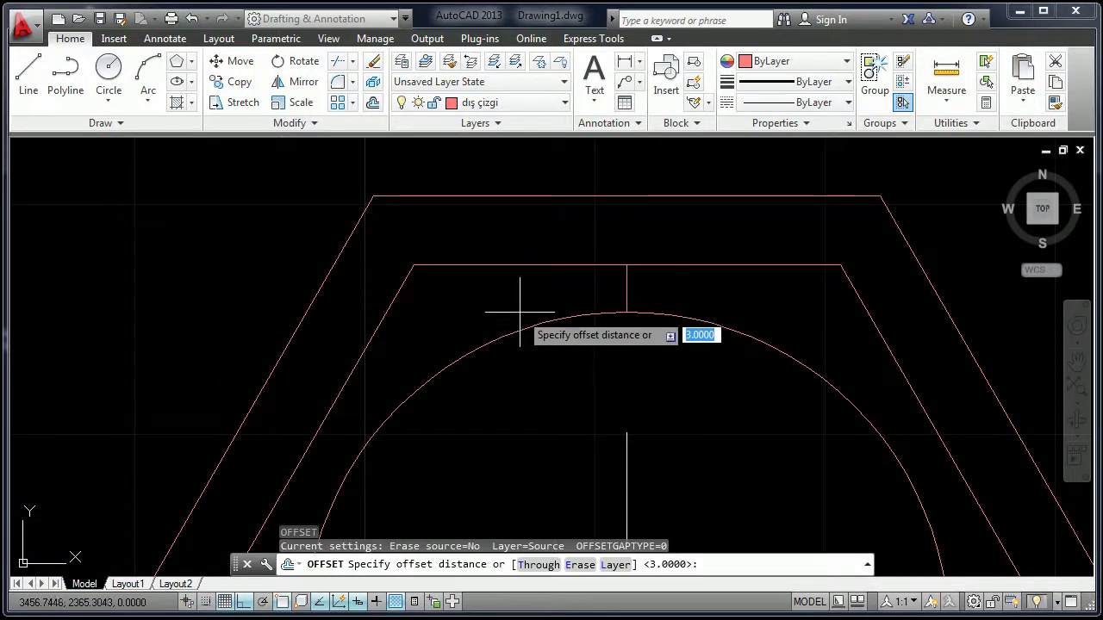
key(Return)
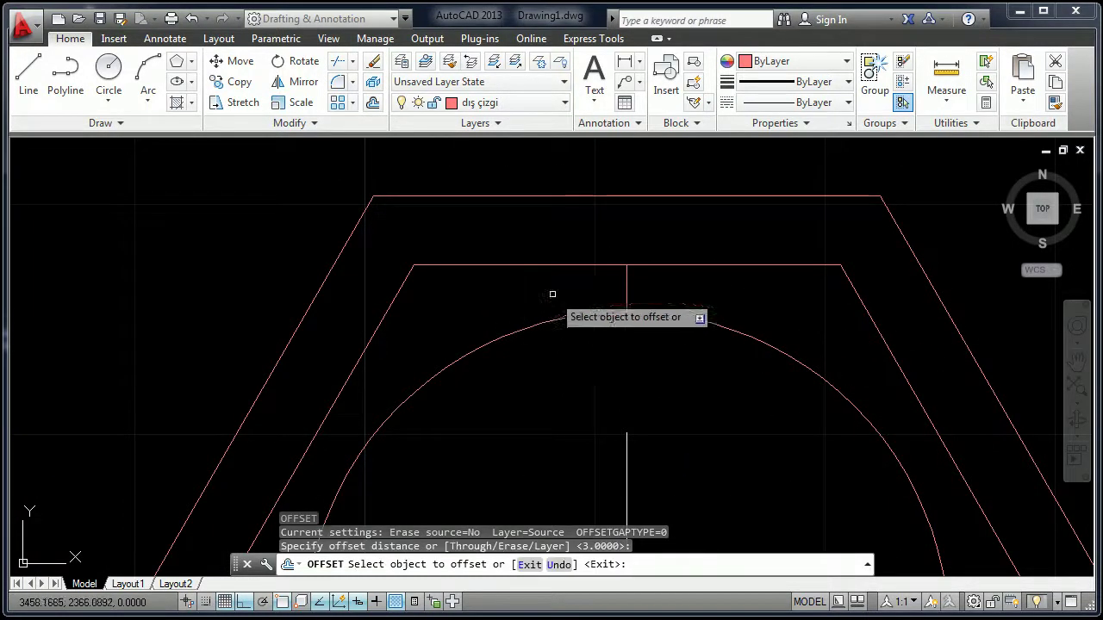
click(625, 285)
click(732, 285)
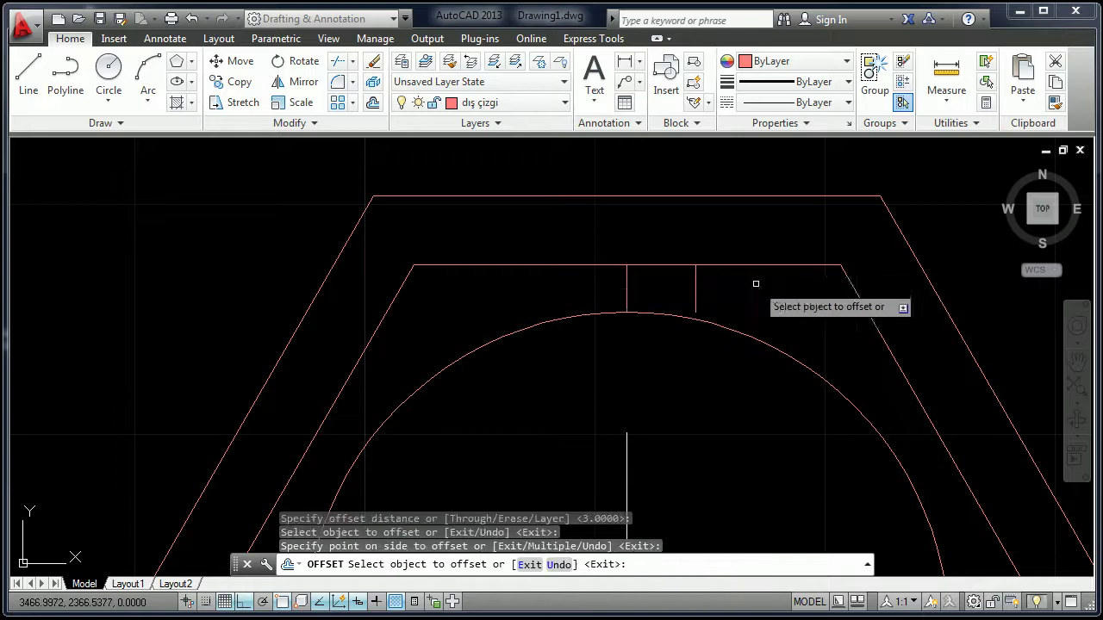
click(626, 279)
click(565, 286)
right_click(564, 285)
click(591, 295)
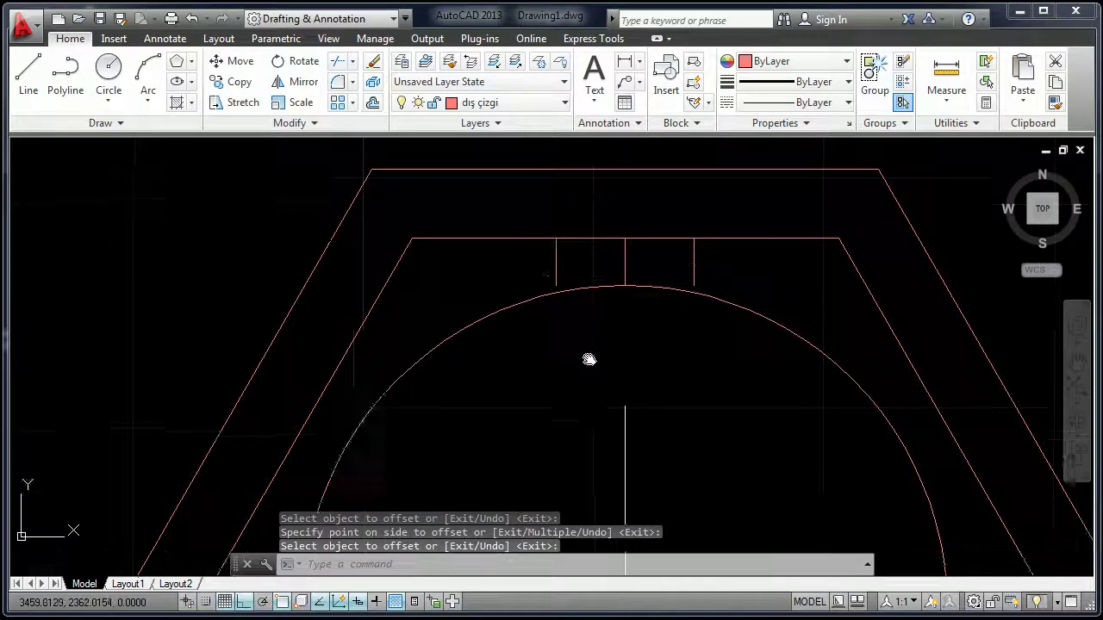
scroll(588, 360, down, 5)
scroll(541, 301, up, 1)
scroll(541, 302, up, 2)
scroll(532, 357, up, 1)
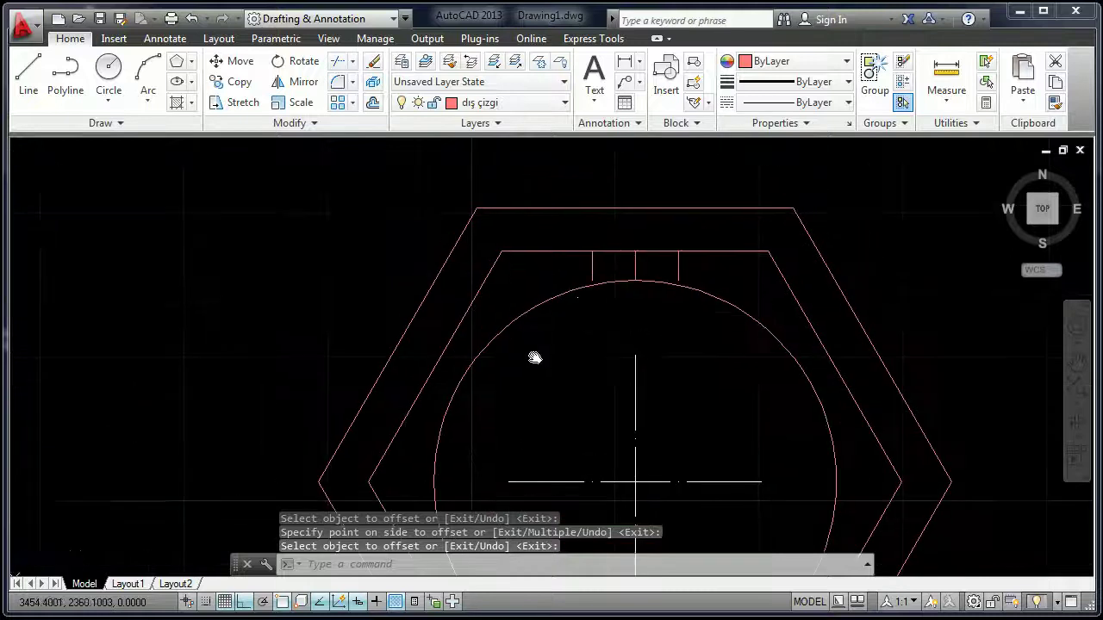
scroll(601, 246, up, 2)
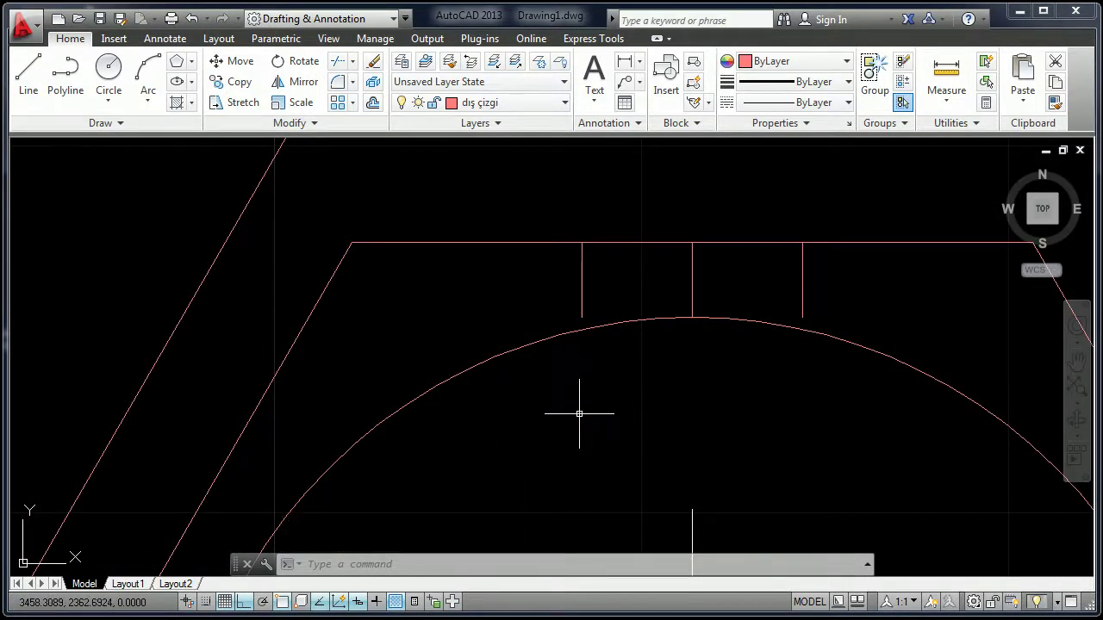
Step: Use EX with the four crossing-selected boundaries to extend the offset slot lines down to the circle
text(EX)
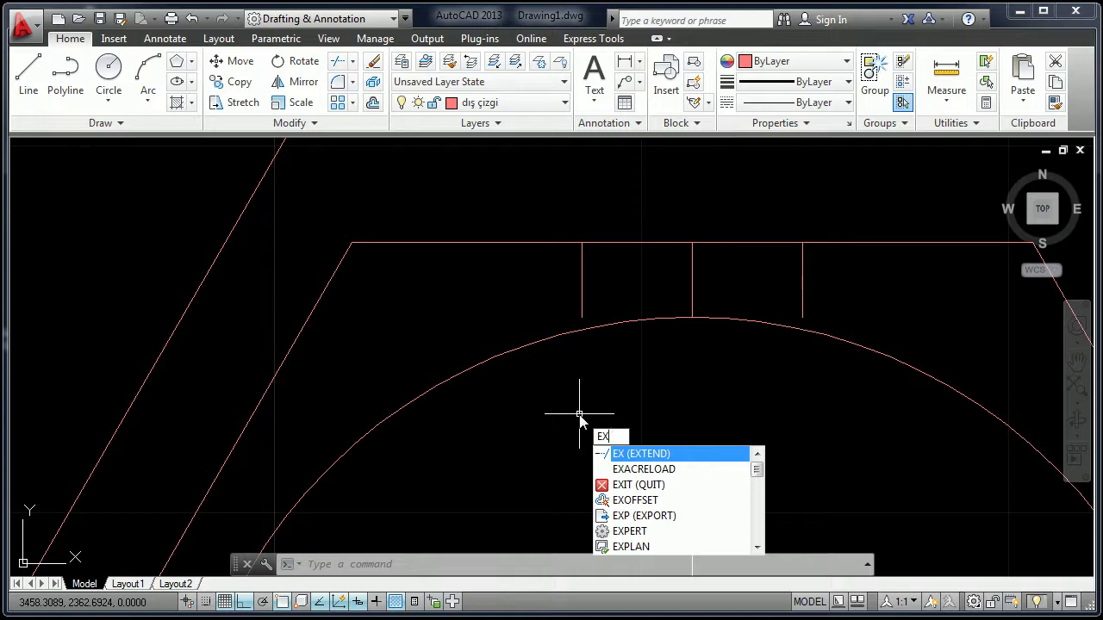
key(Return)
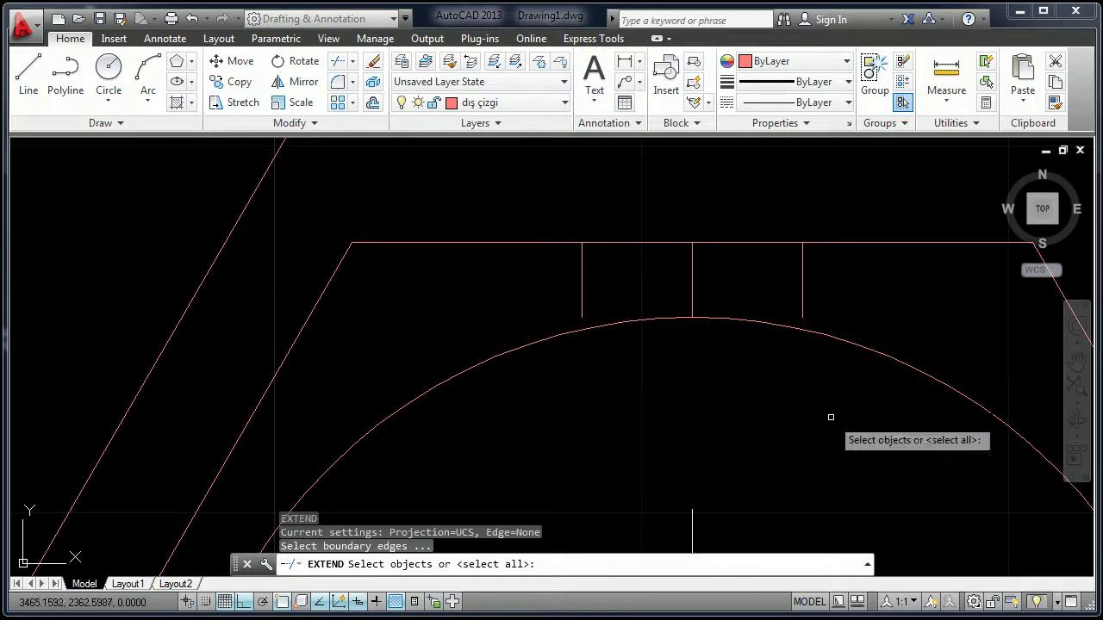
click(831, 417)
click(549, 292)
key(Return)
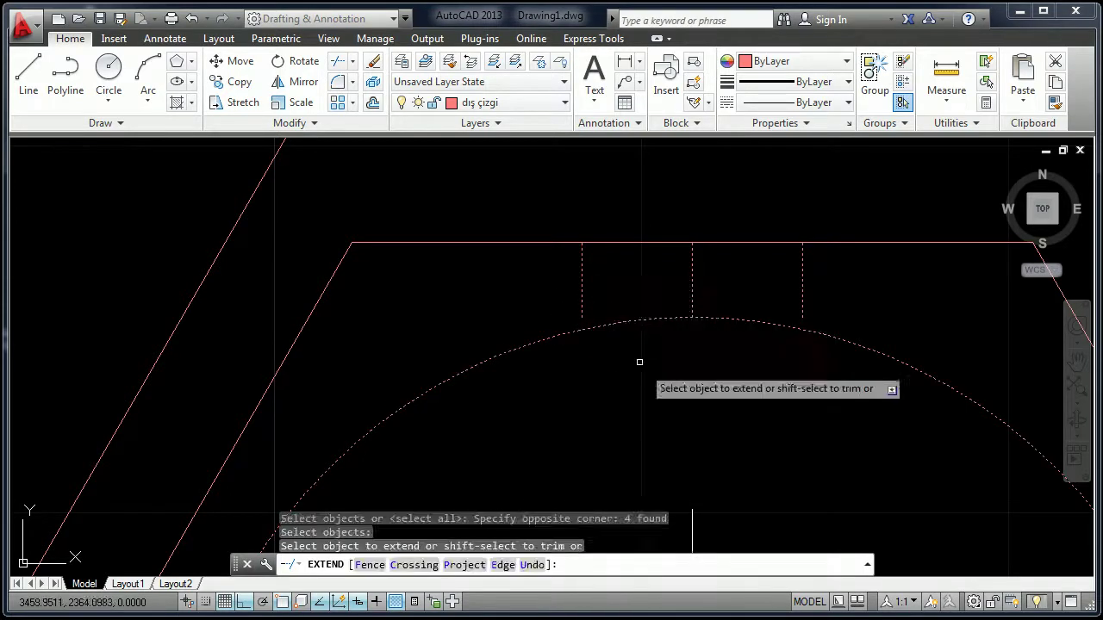
click(581, 295)
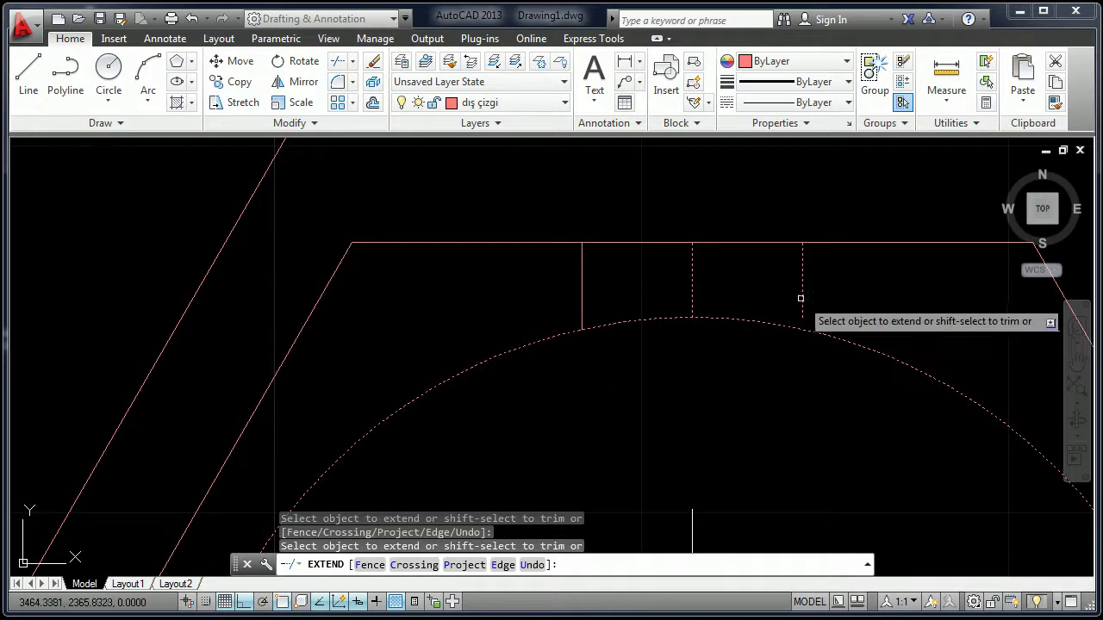
right_click(746, 337)
click(771, 347)
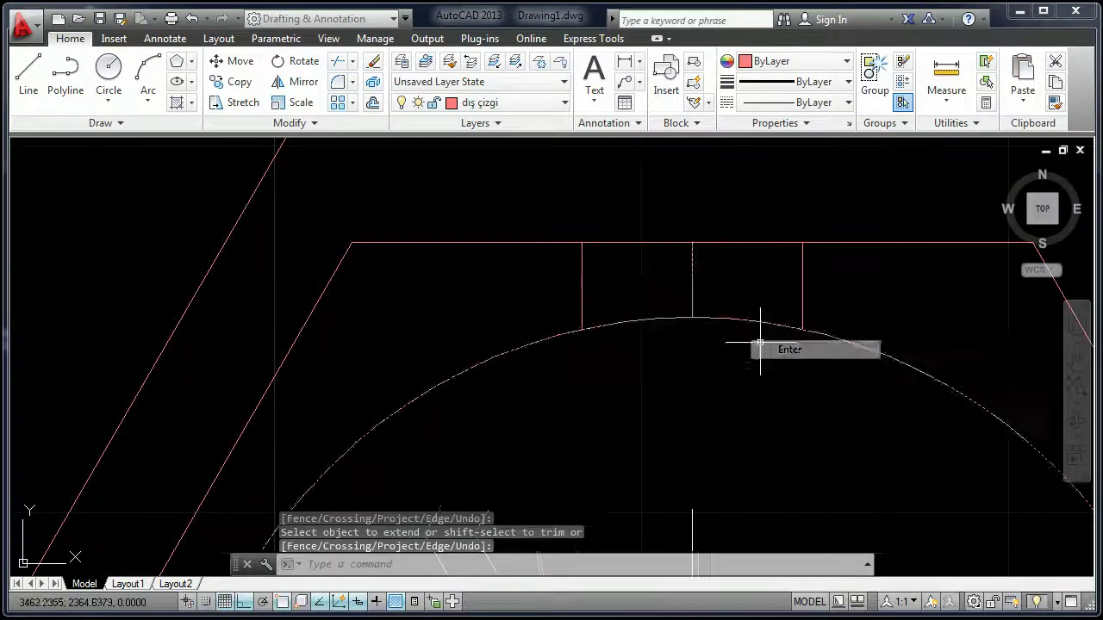
scroll(716, 287, down, 4)
scroll(716, 275, down, 2)
Step: Erase the middle vertical line between the two slot lines
scroll(716, 275, up, 4)
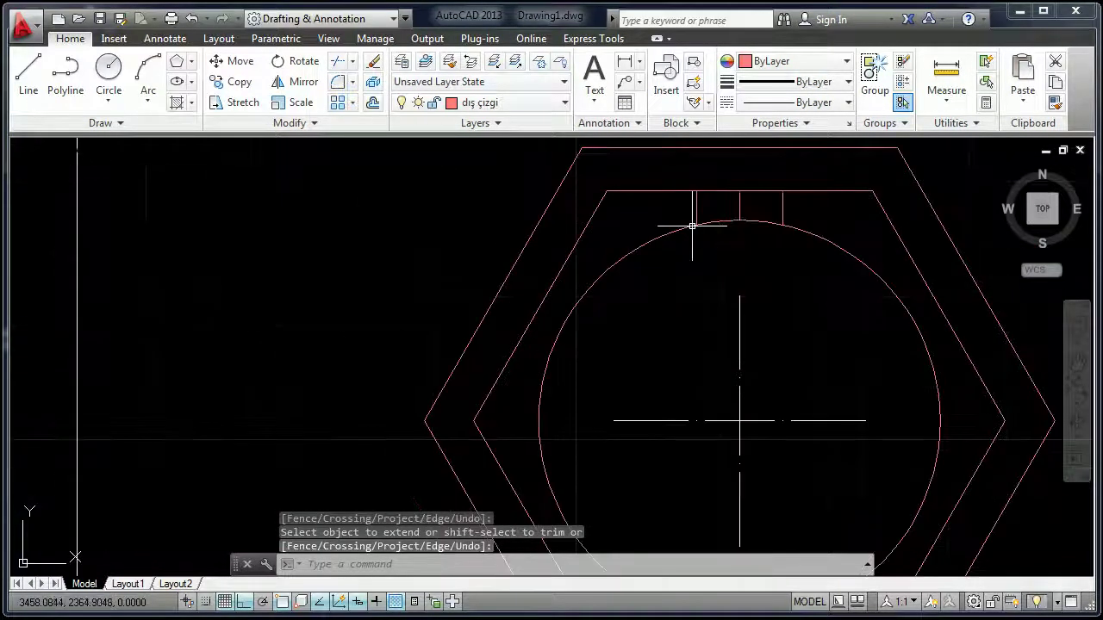
scroll(694, 226, up, 2)
scroll(742, 276, up, 3)
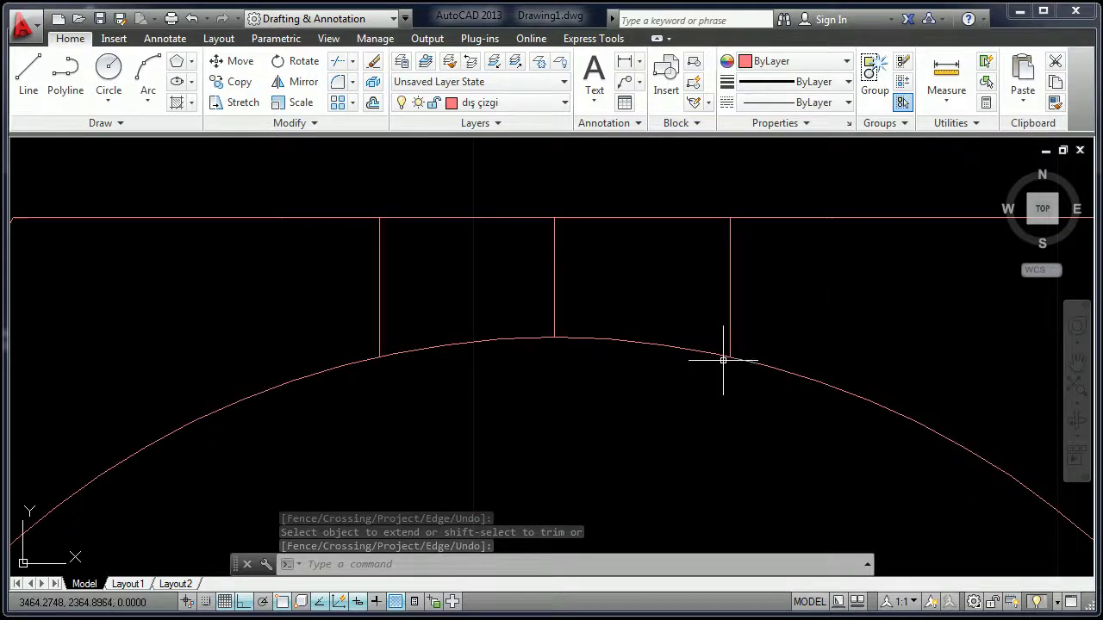
middle_drag(664, 456, 668, 371)
scroll(664, 419, down, 2)
scroll(602, 373, down, 2)
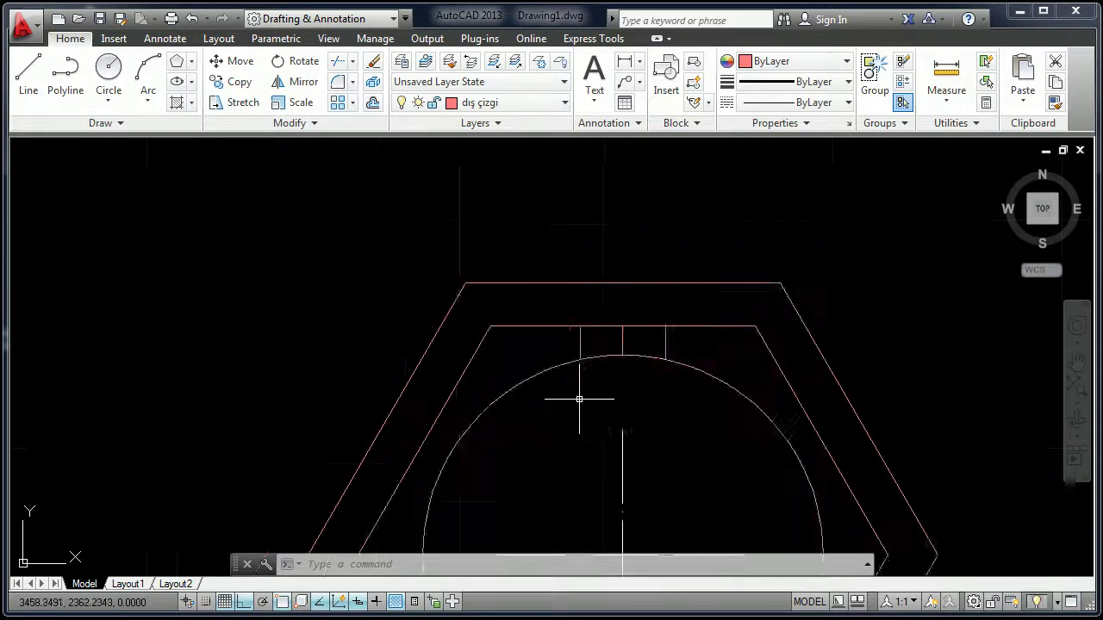
mouse_move(580, 396)
middle_down()
mouse_move(584, 302)
mouse_move(590, 330)
middle_up()
scroll(583, 303, down, 2)
scroll(578, 283, up, 2)
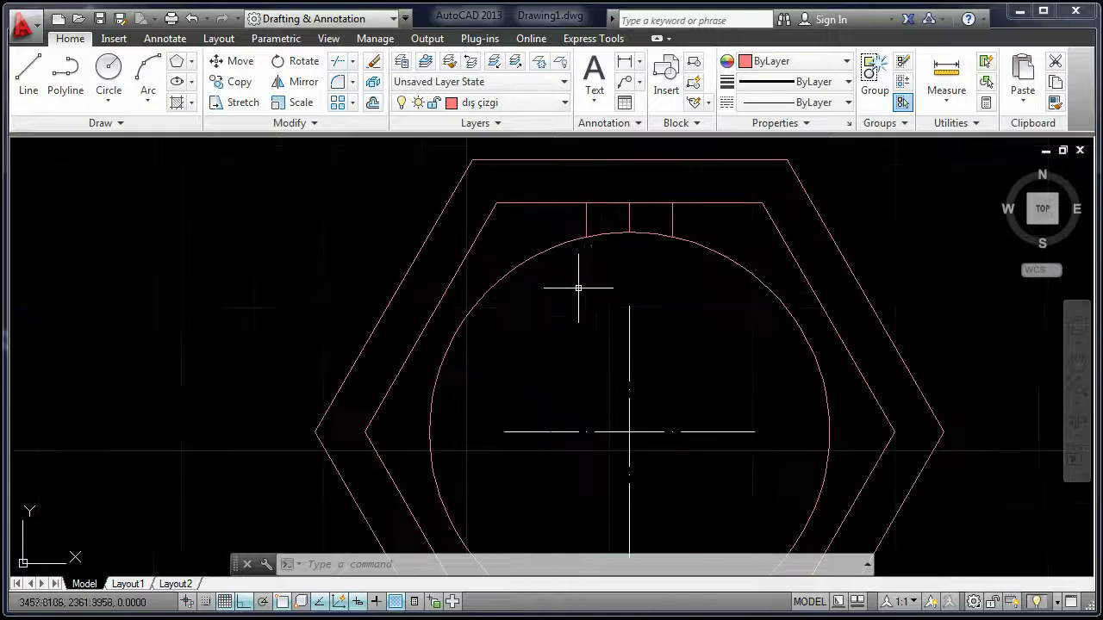
middle_drag(578, 284, 579, 327)
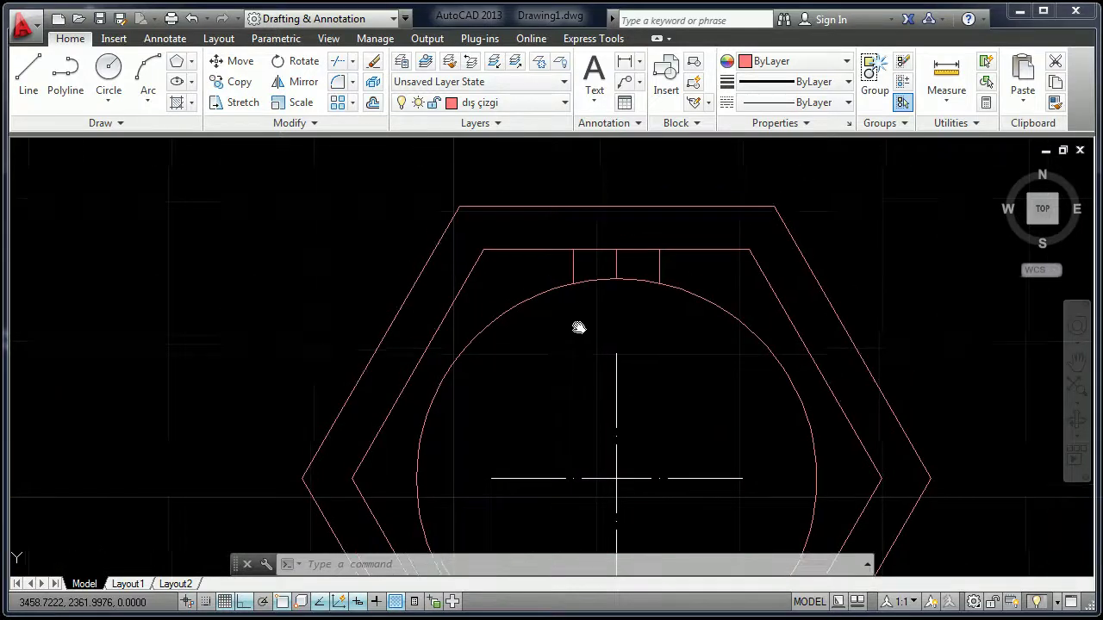
click(634, 259)
click(608, 271)
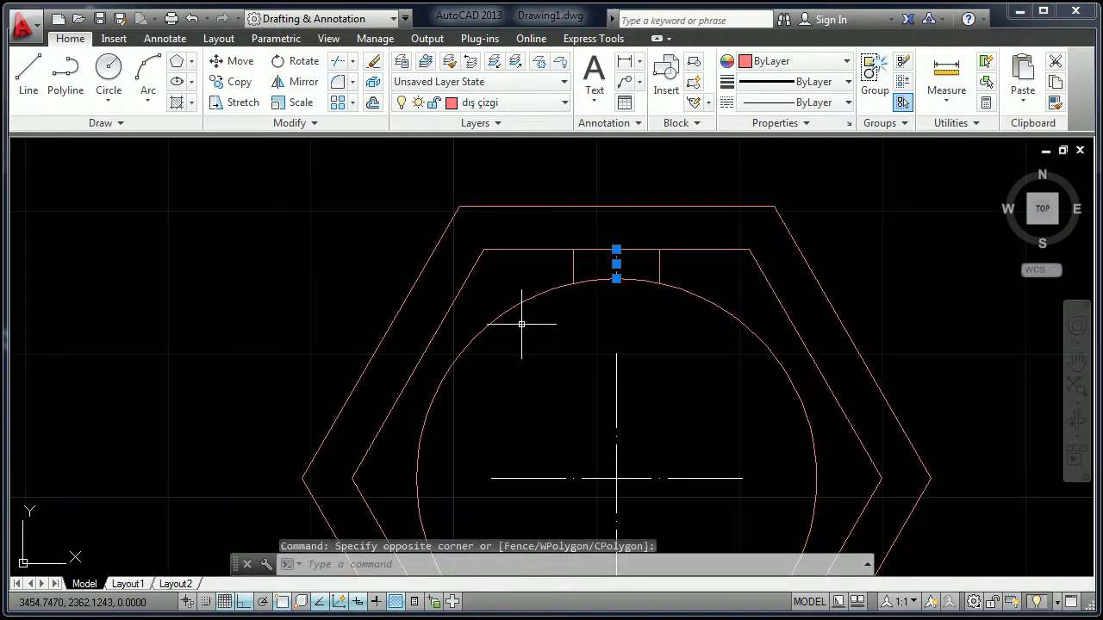
key(Delete)
scroll(521, 324, down, 3)
scroll(551, 319, up, 1)
scroll(530, 322, up, 2)
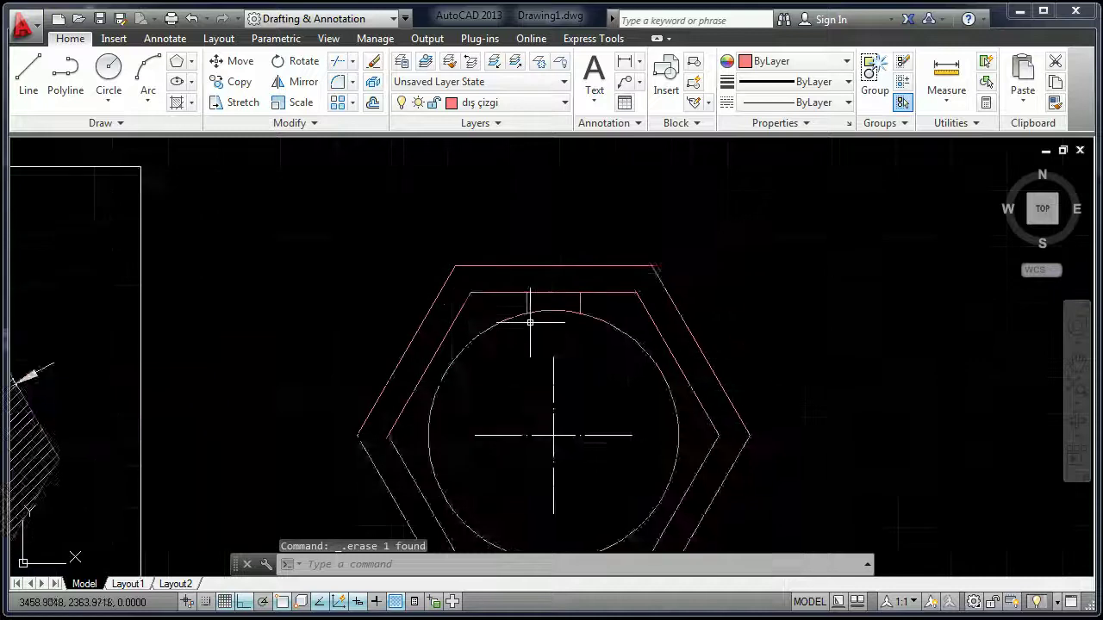
scroll(530, 322, up, 2)
text(tr)
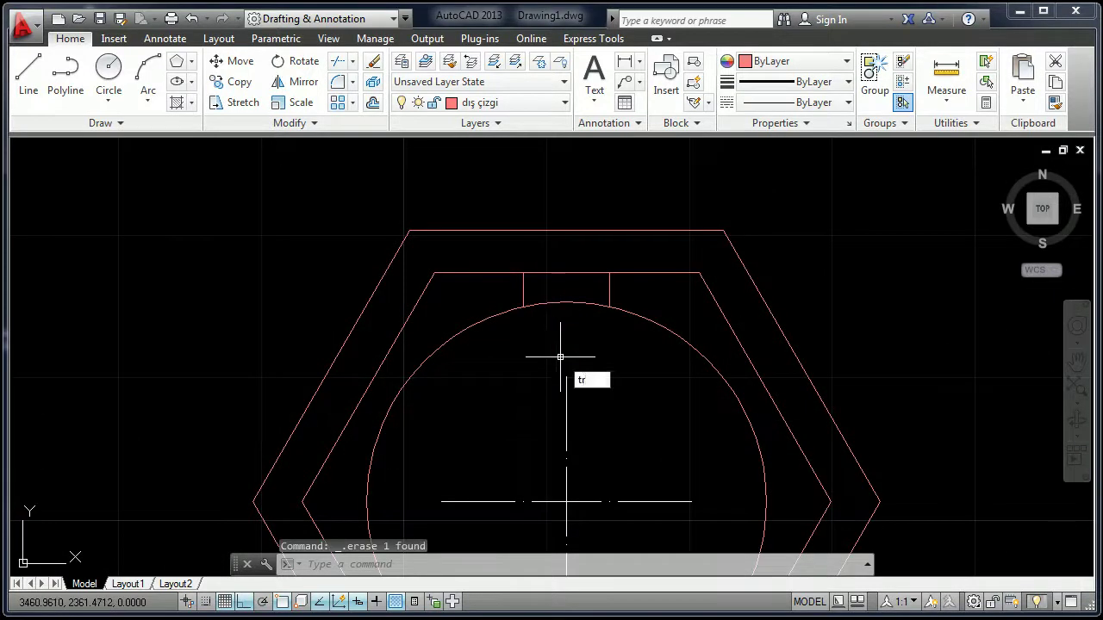
Step: Trim the inner hexagon's top edge and the bore arc inside the notch
key(Return)
key(Return)
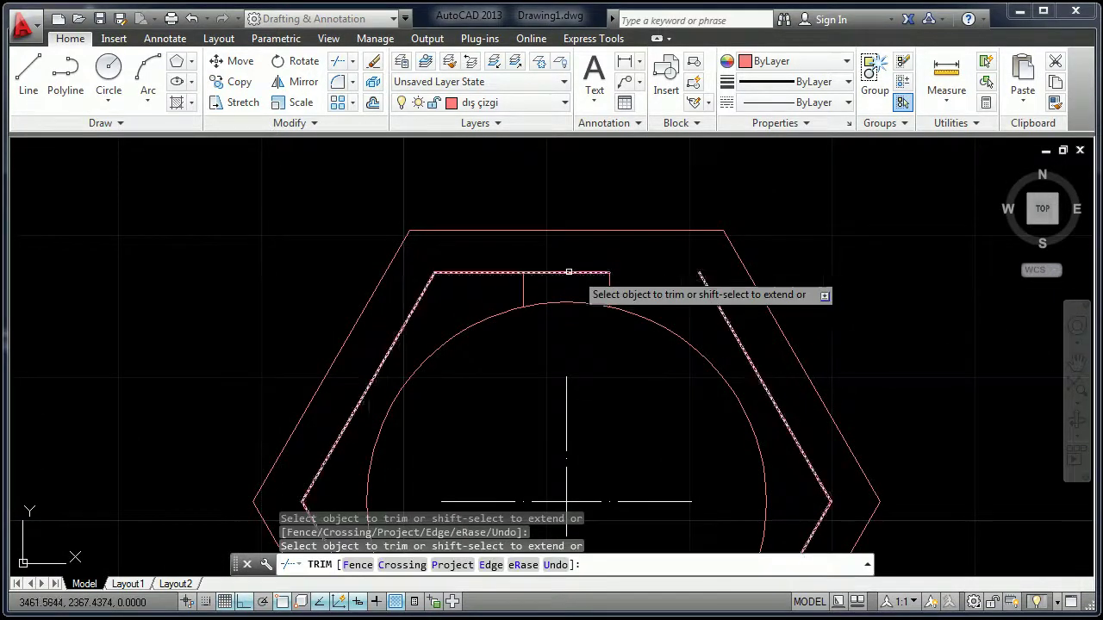
click(509, 272)
click(575, 304)
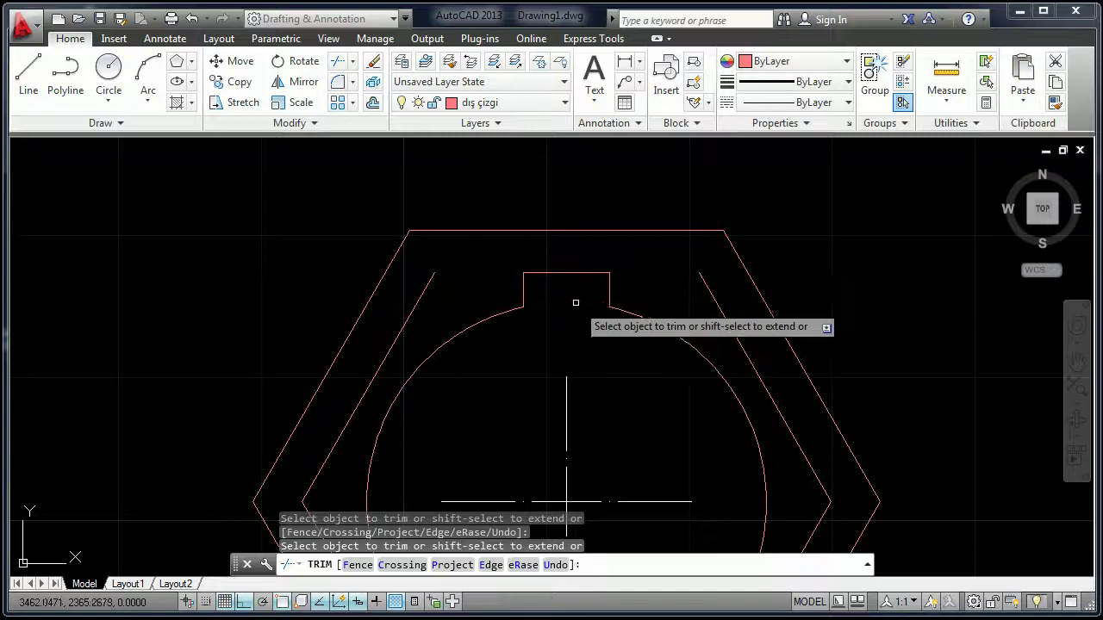
right_click(576, 303)
click(603, 316)
scroll(575, 303, down, 2)
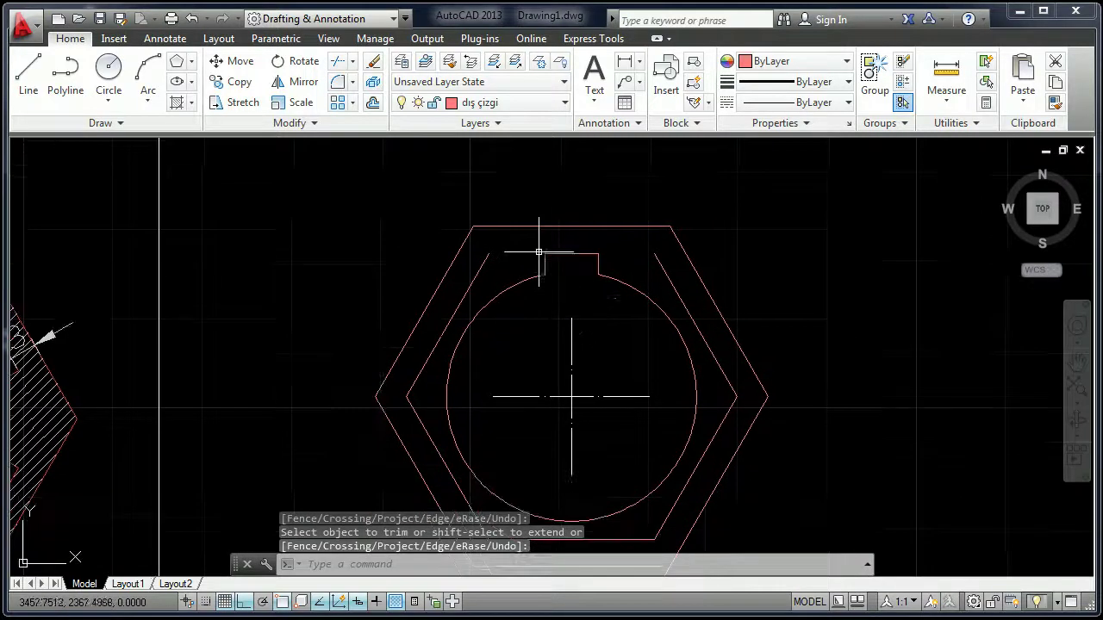
Step: Erase the inner construction hexagon
click(678, 293)
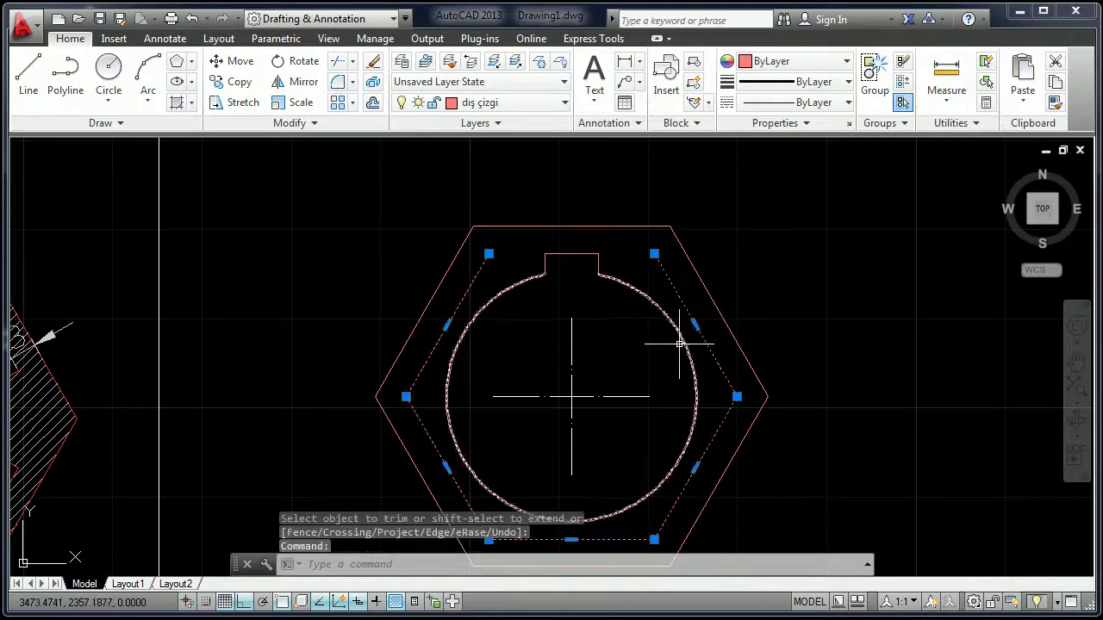
key(Delete)
scroll(598, 344, up, 1)
scroll(598, 345, down, 2)
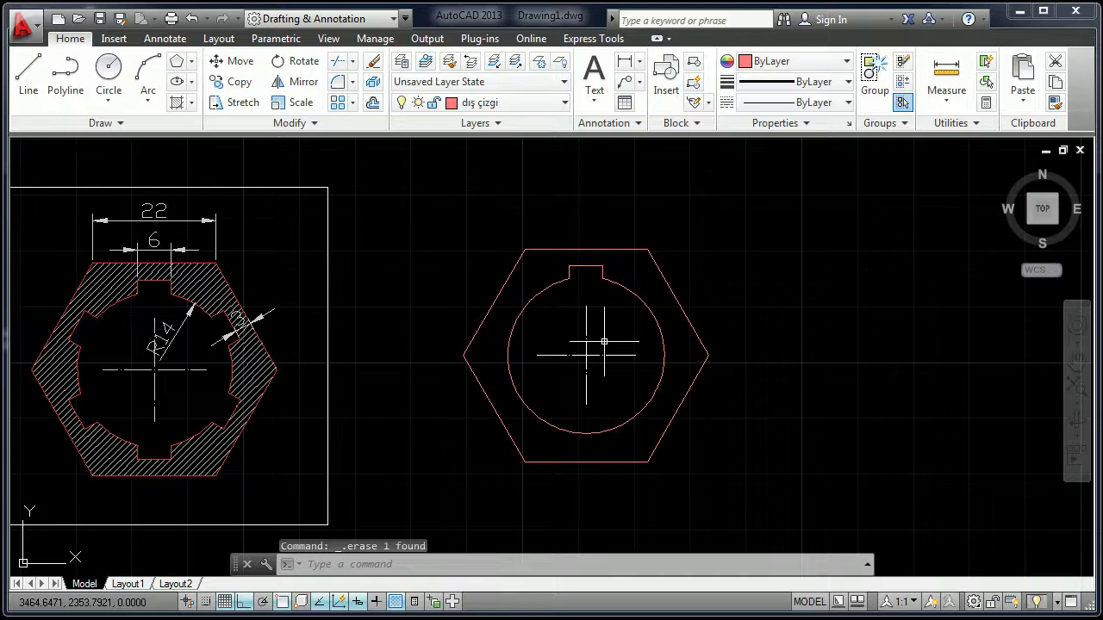
middle_drag(573, 337, 601, 337)
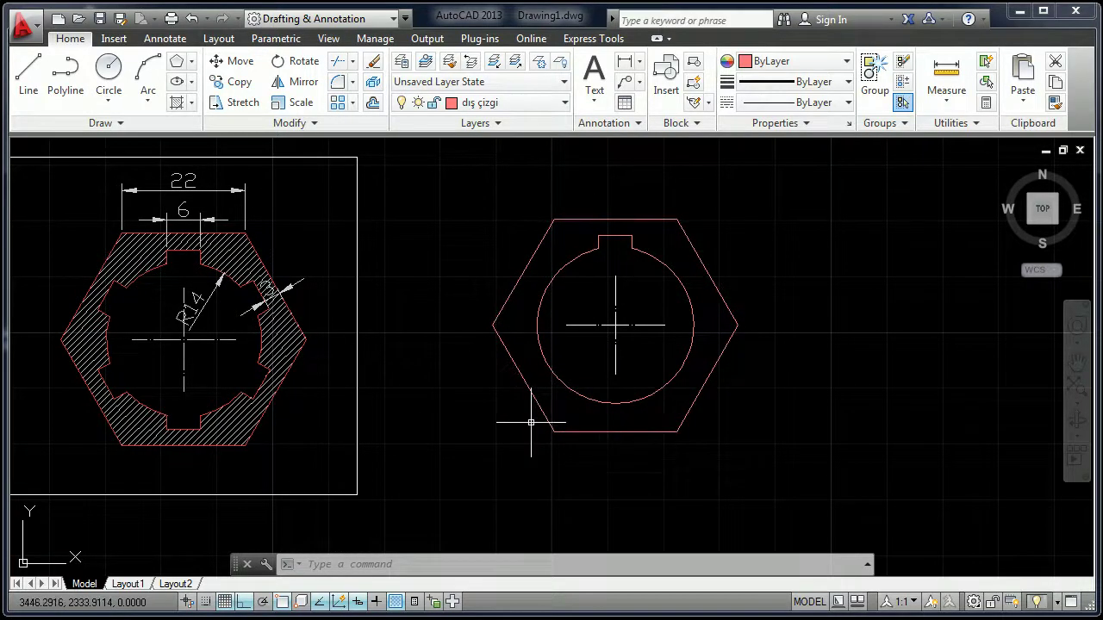
text(AR)
Step: Polar-array the three notch lines around the bore centre, 6 items over 360°
key(Return)
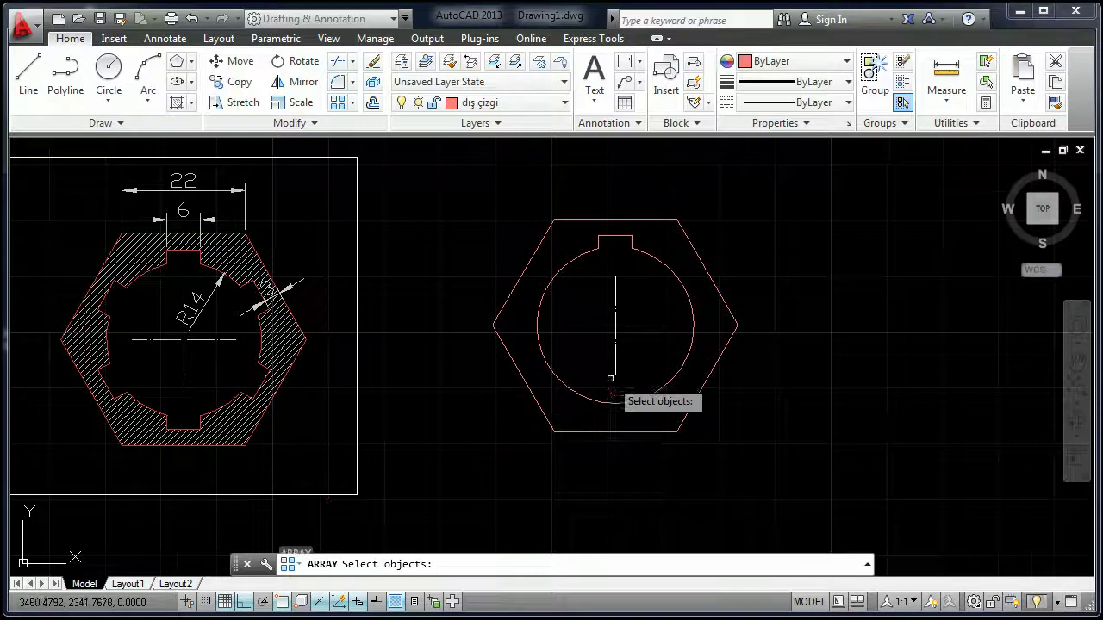
scroll(605, 234, up, 4)
click(718, 293)
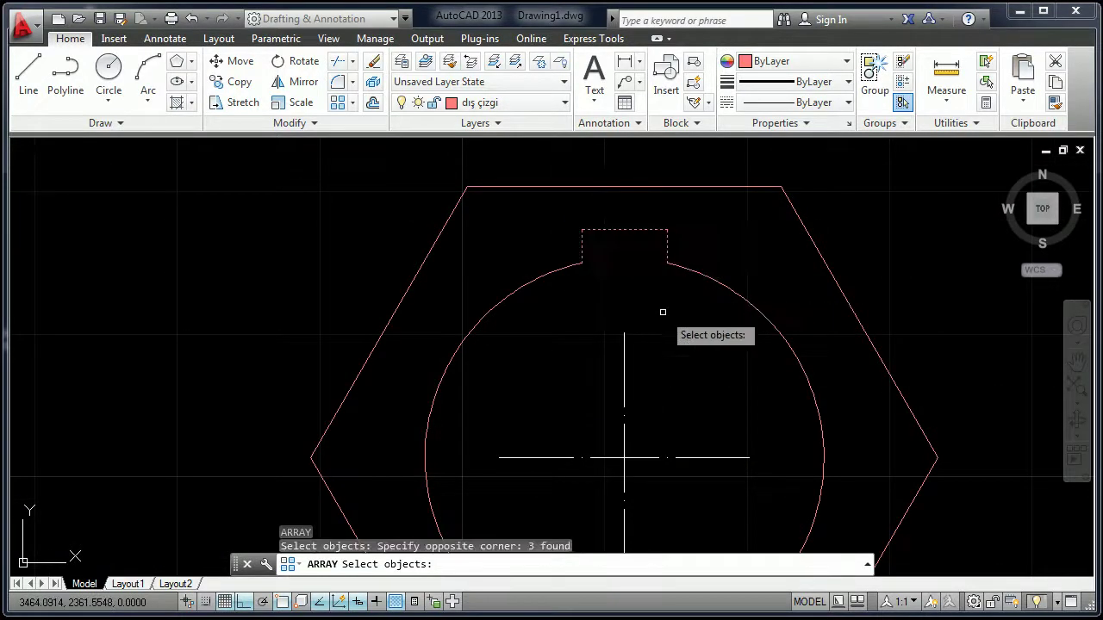
key(Return)
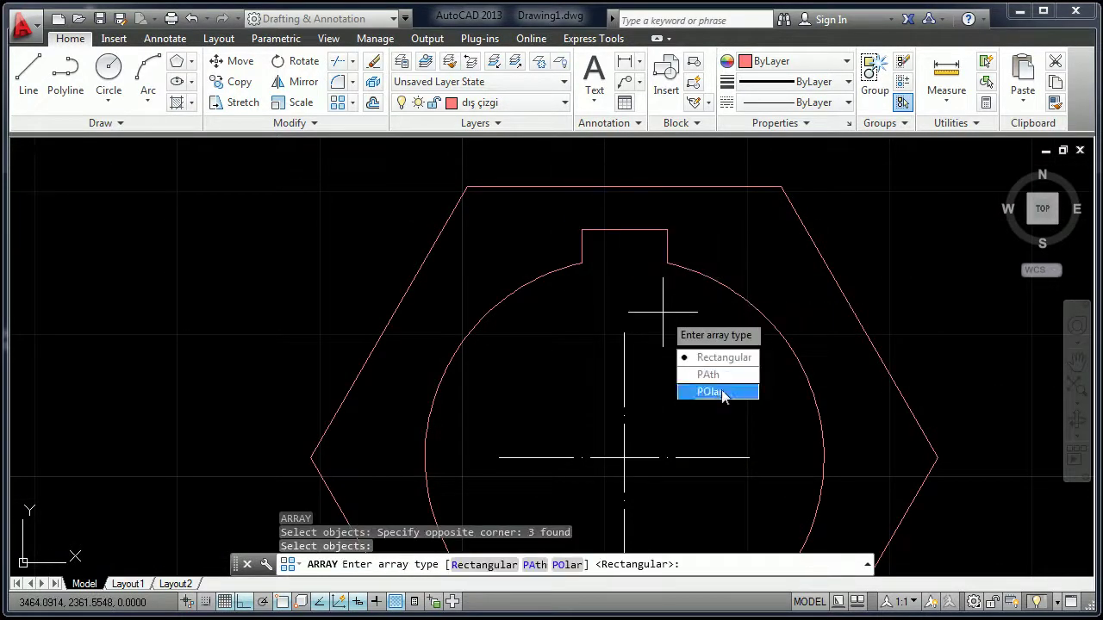
click(722, 394)
scroll(625, 293, down, 4)
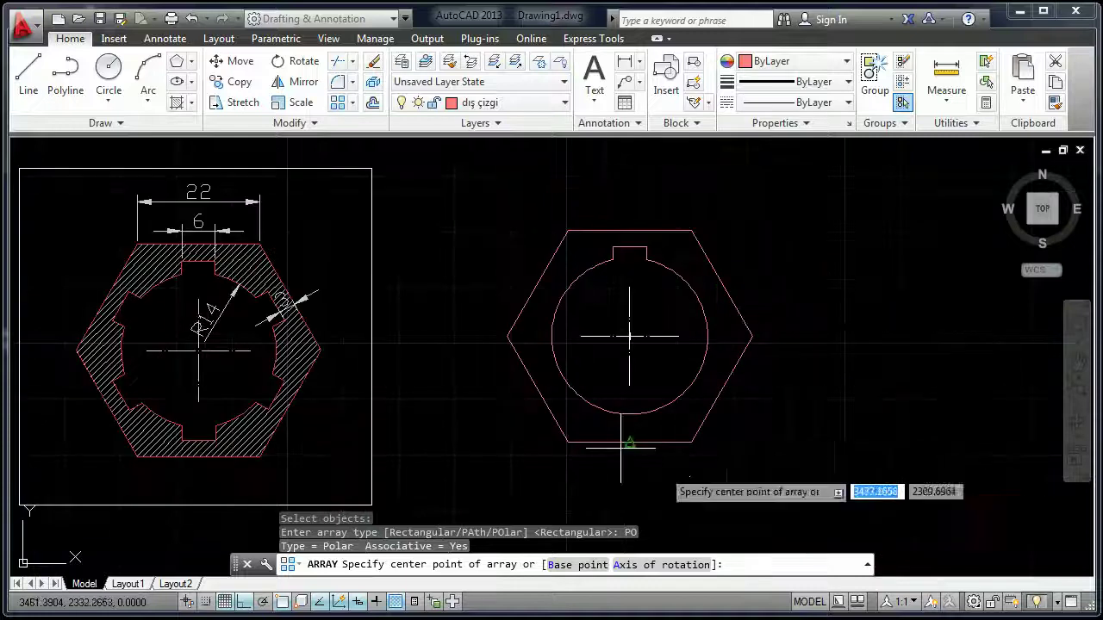
scroll(685, 387, up, 4)
scroll(591, 352, down, 2)
scroll(571, 295, down, 1)
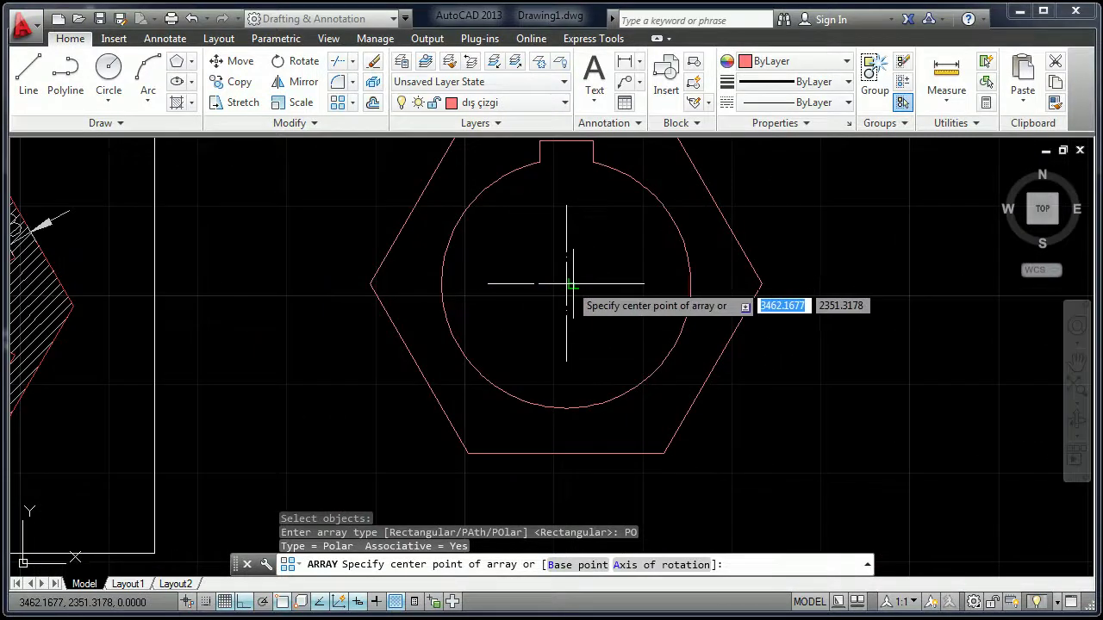
click(566, 284)
scroll(603, 293, down, 3)
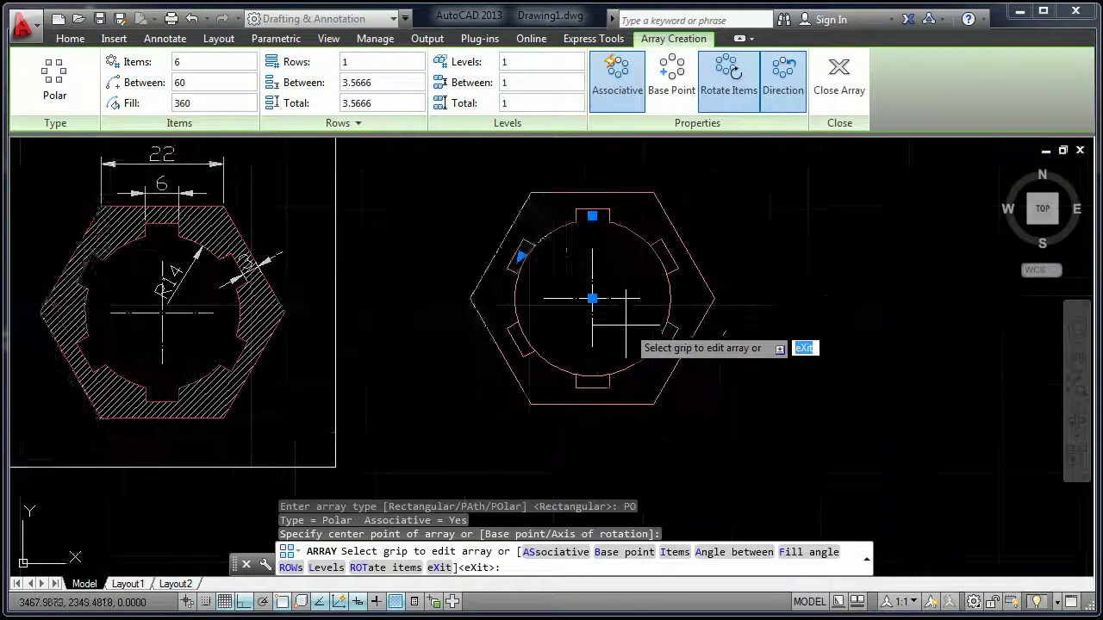
scroll(527, 295, up, 1)
middle_drag(527, 294, 517, 333)
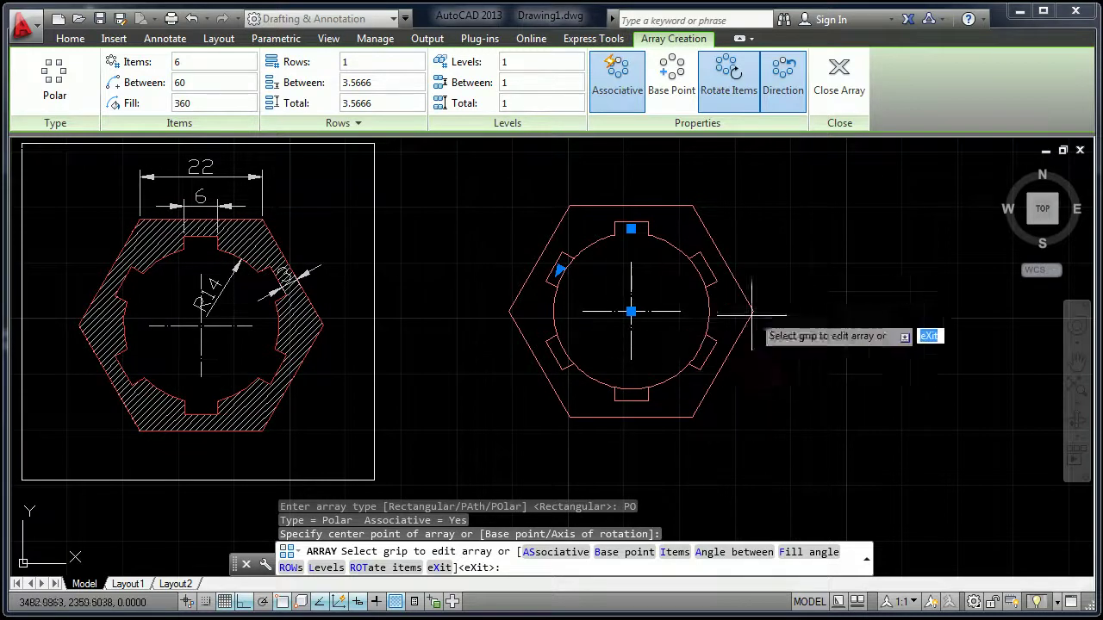
scroll(631, 311, up, 2)
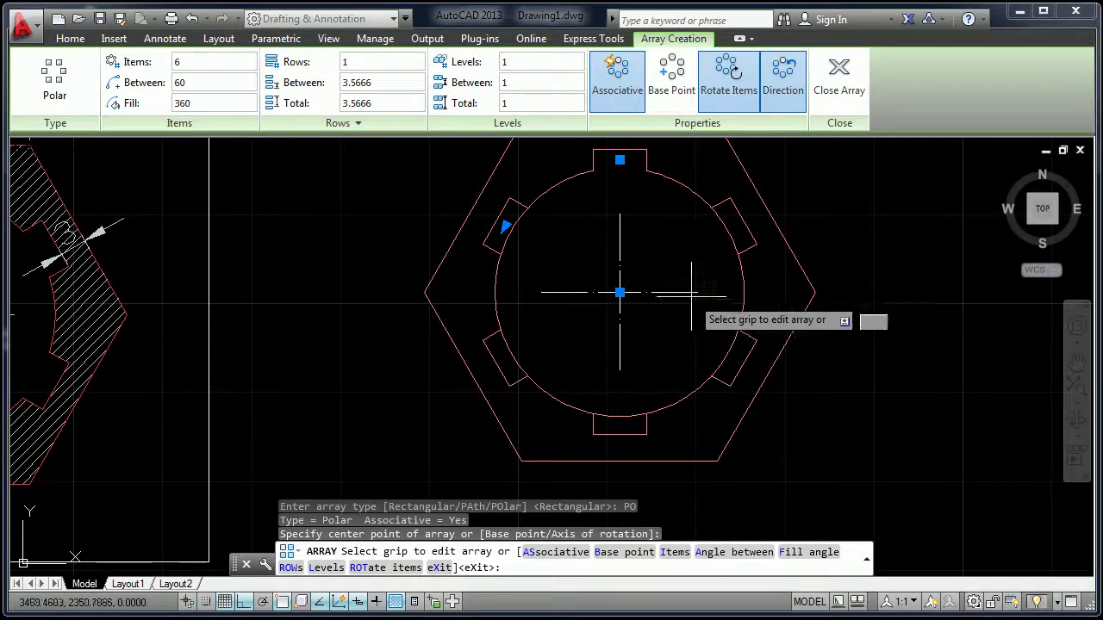
mouse_move(529, 296)
middle_down()
mouse_move(529, 320)
mouse_move(640, 306)
middle_up()
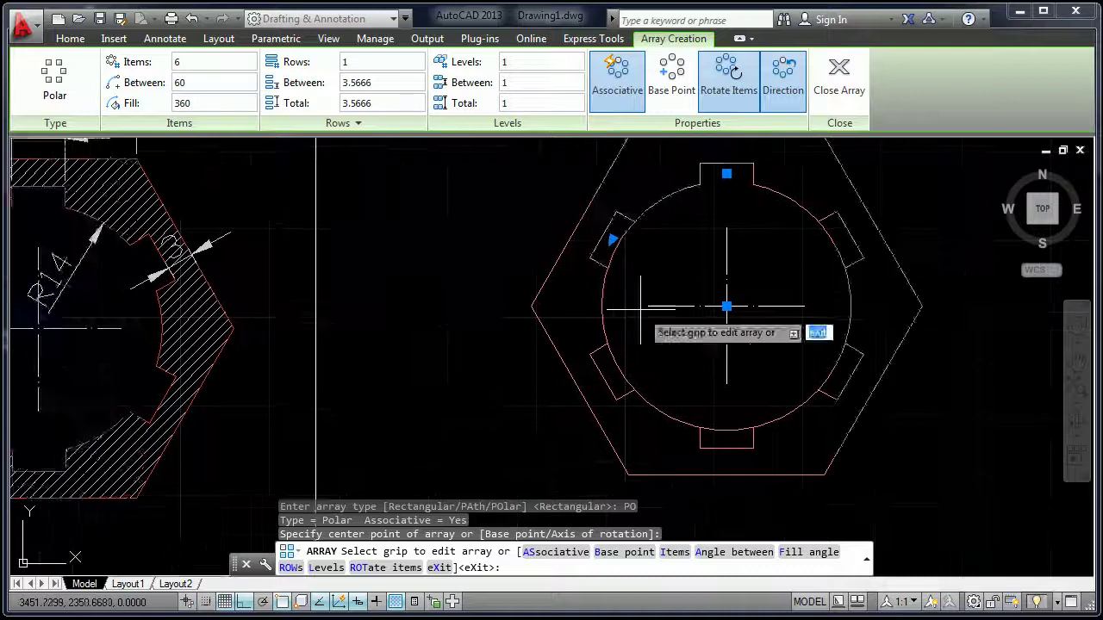
scroll(586, 280, down, 3)
scroll(677, 341, up, 3)
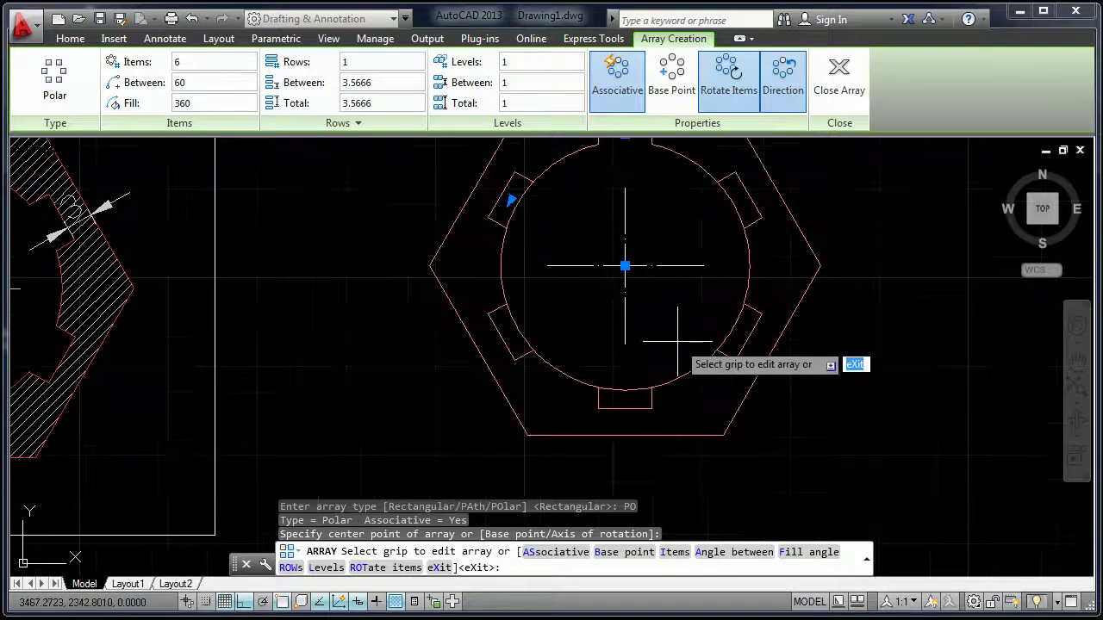
key(Return)
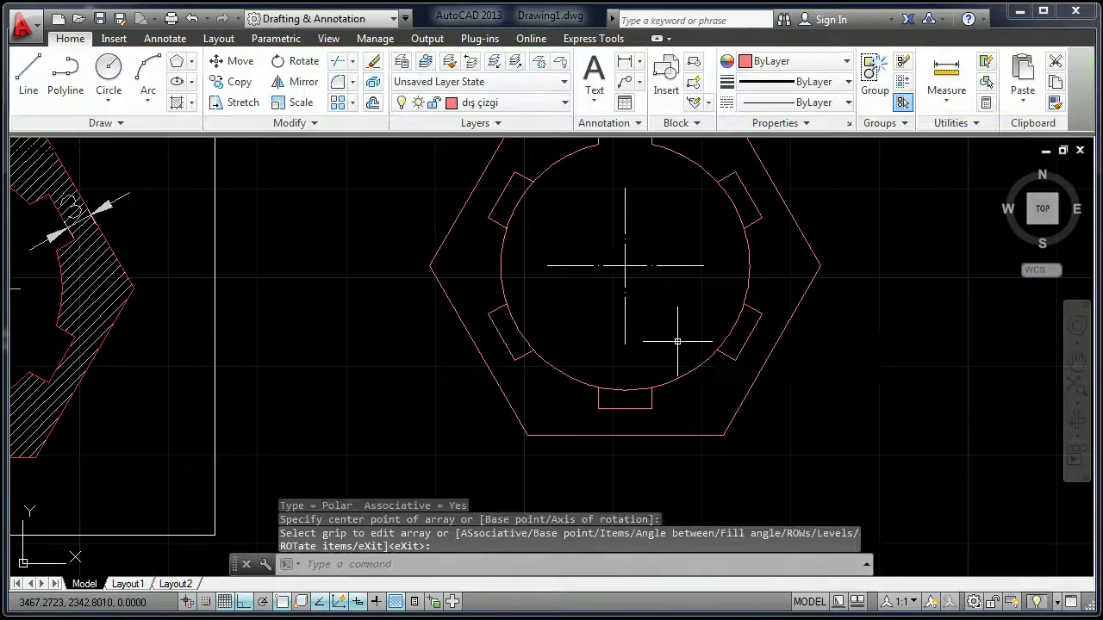
Step: Window-select the arrayed notches and recentre the view on the nut
click(729, 327)
click(729, 322)
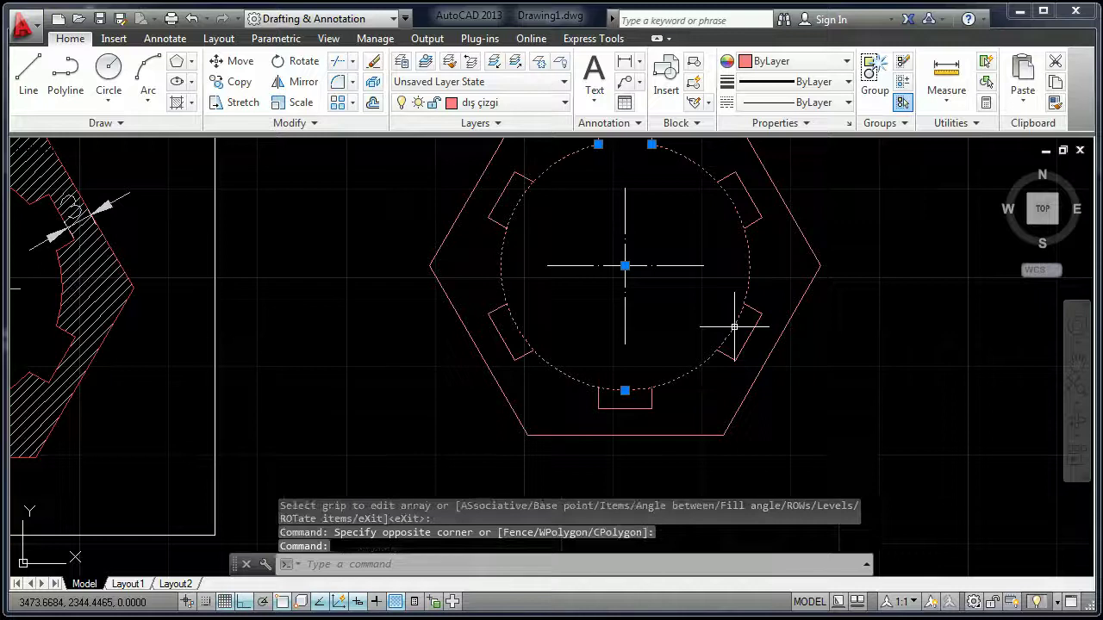
scroll(730, 322, down, 3)
middle_drag(662, 316, 642, 342)
scroll(665, 283, up, 3)
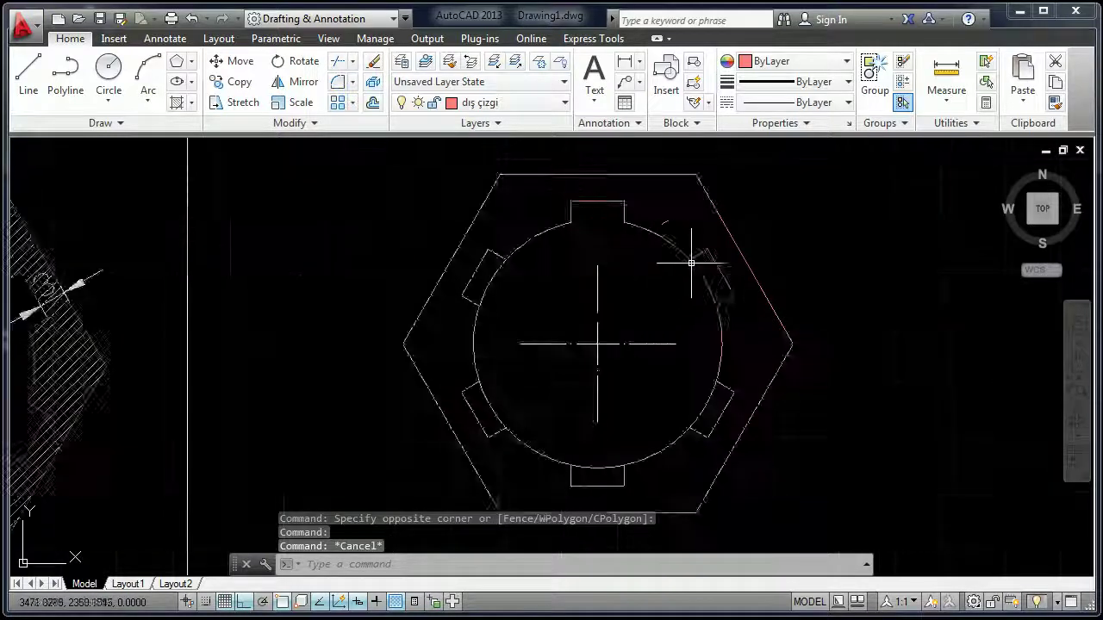
scroll(690, 250, up, 5)
scroll(634, 314, down, 5)
scroll(640, 320, down, 3)
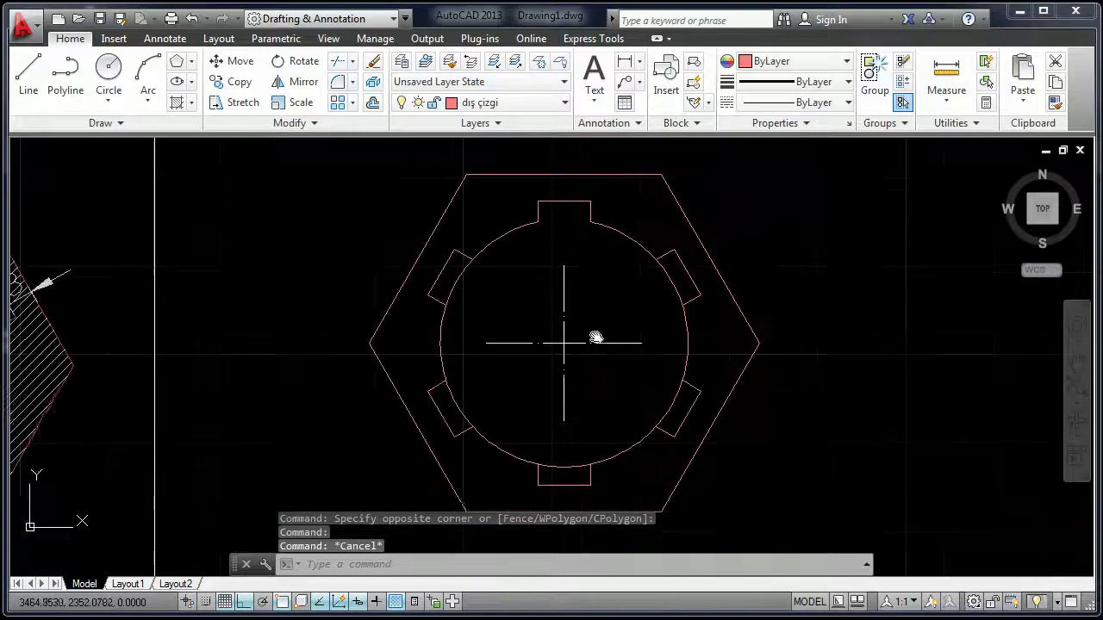
scroll(465, 276, up, 2)
middle_drag(466, 272, 508, 284)
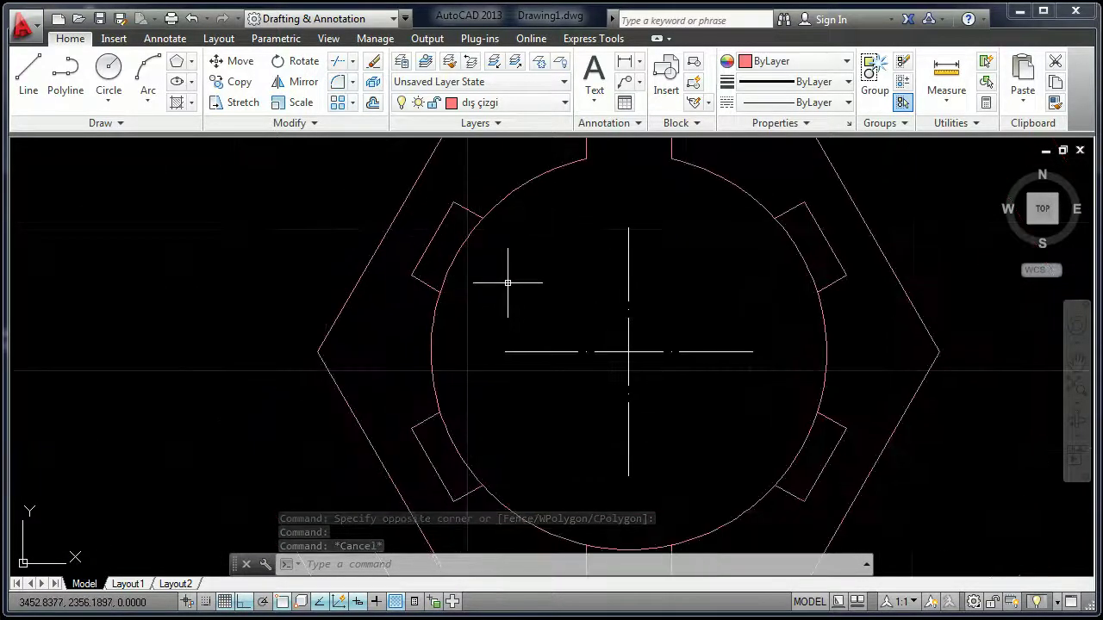
Step: Trim the bore arcs inside the bottom and lower-right notches with TR, using all edges
text(tr)
key(Return)
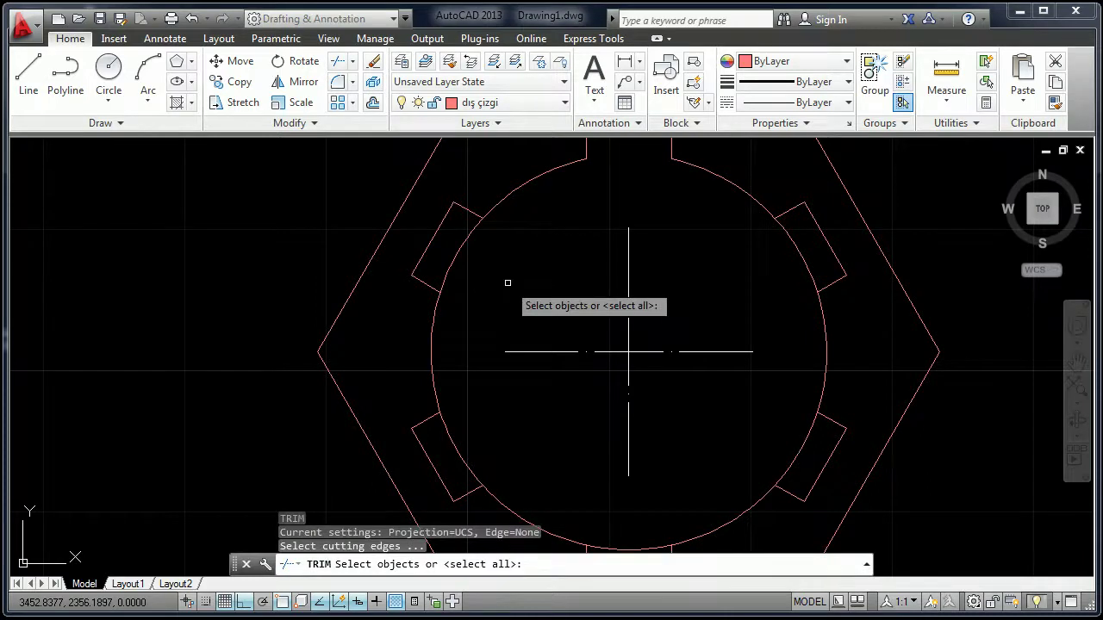
key(Return)
scroll(507, 282, down, 1)
scroll(508, 282, down, 1)
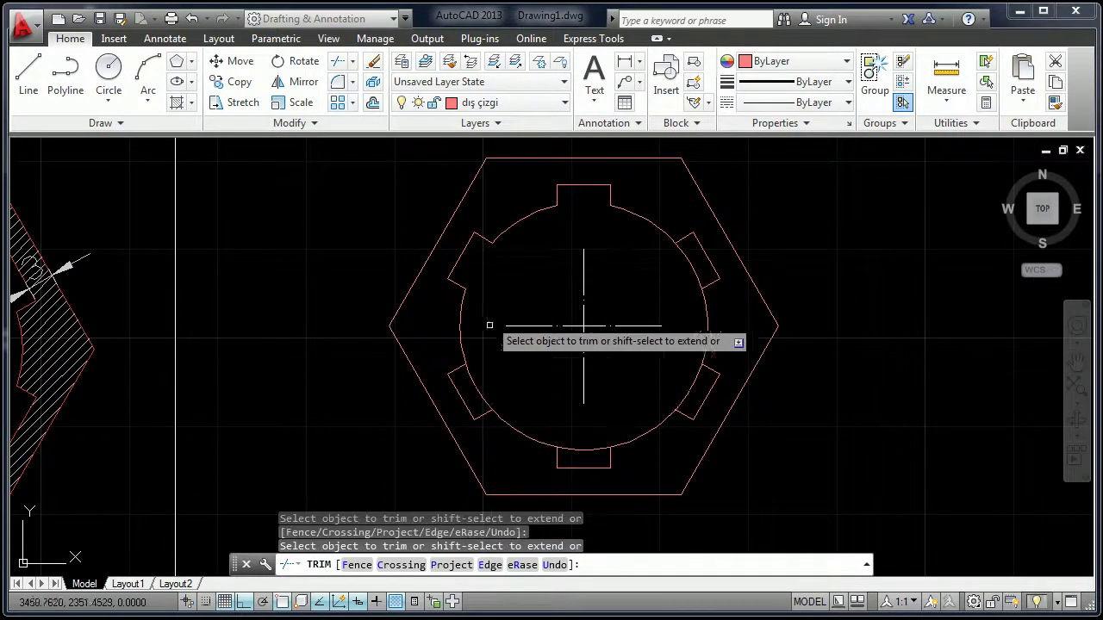
click(585, 448)
click(696, 389)
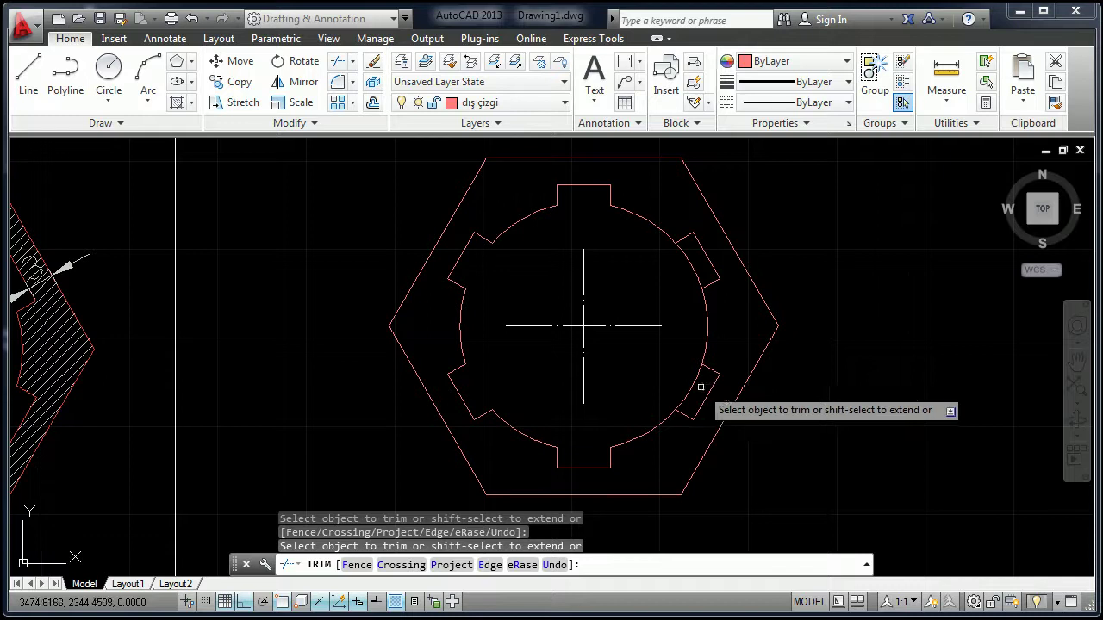
right_click(678, 271)
click(689, 287)
Step: Pan and zoom to compare the trimmed nut with the reference drawing
scroll(537, 259, down, 2)
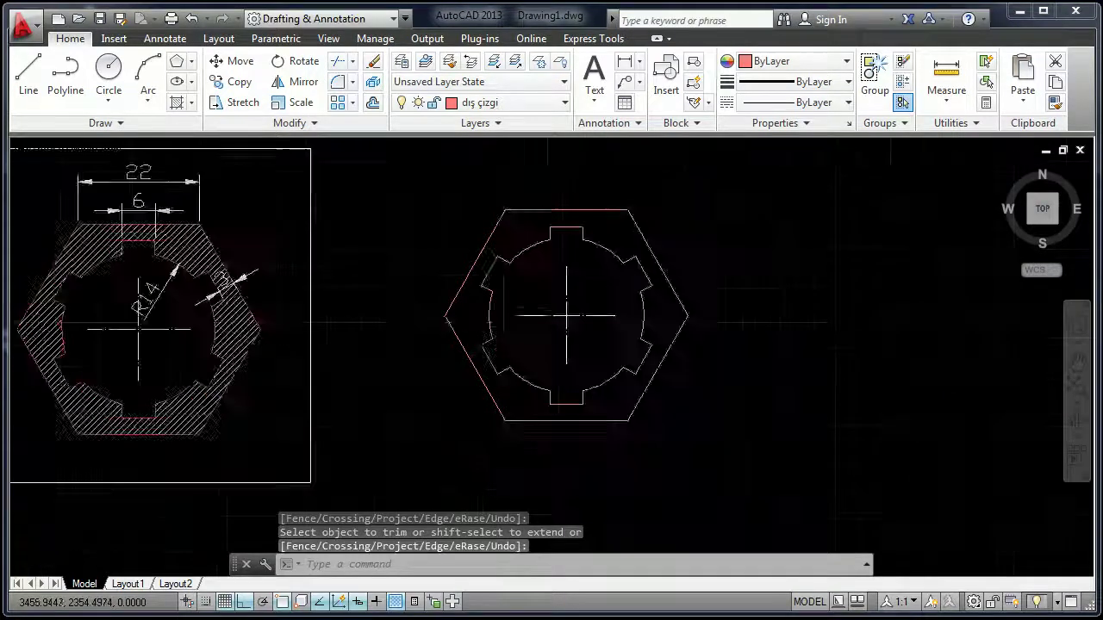
scroll(536, 295, down, 2)
middle_drag(468, 369, 492, 320)
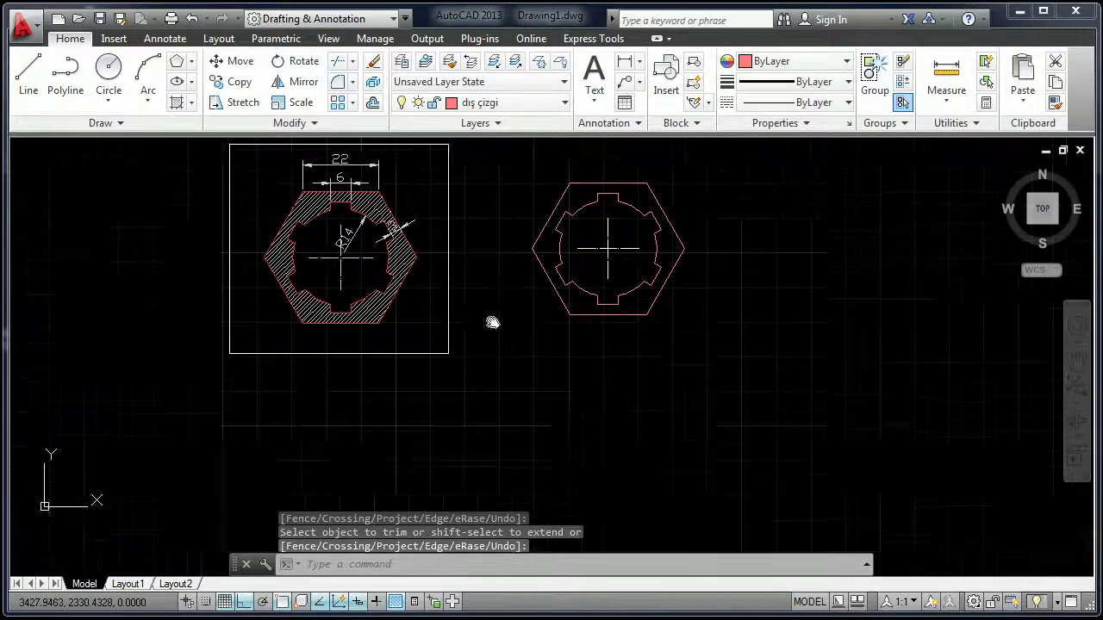
middle_drag(630, 304, 594, 340)
scroll(595, 341, up, 5)
scroll(561, 345, down, 2)
scroll(418, 316, down, 3)
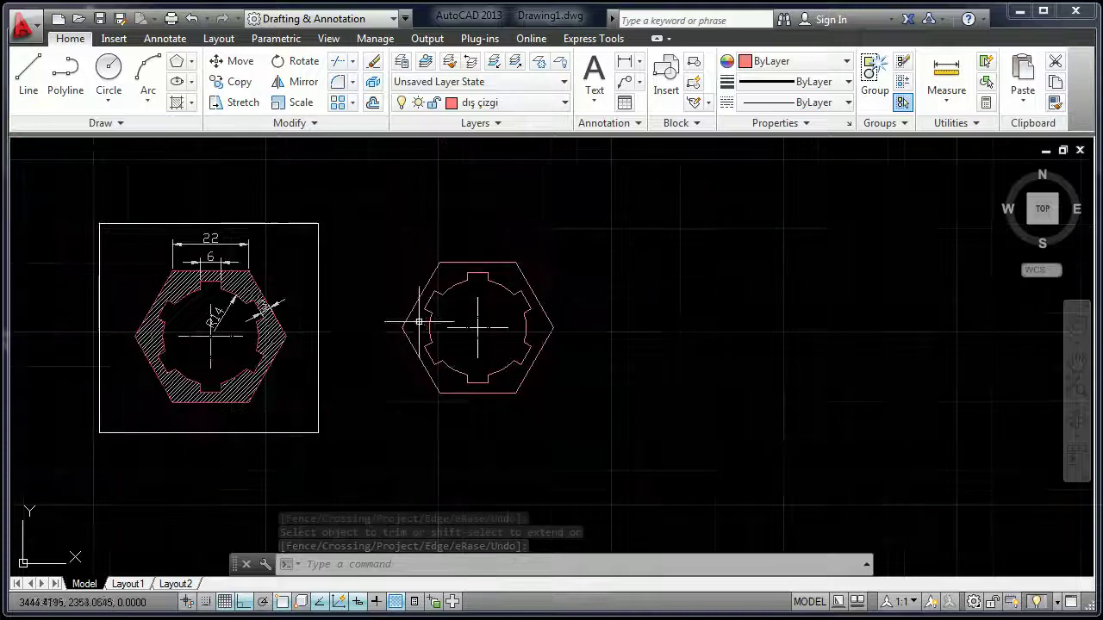
middle_drag(297, 326, 340, 293)
scroll(340, 293, up, 3)
Step: Make tarama the current layer
click(504, 103)
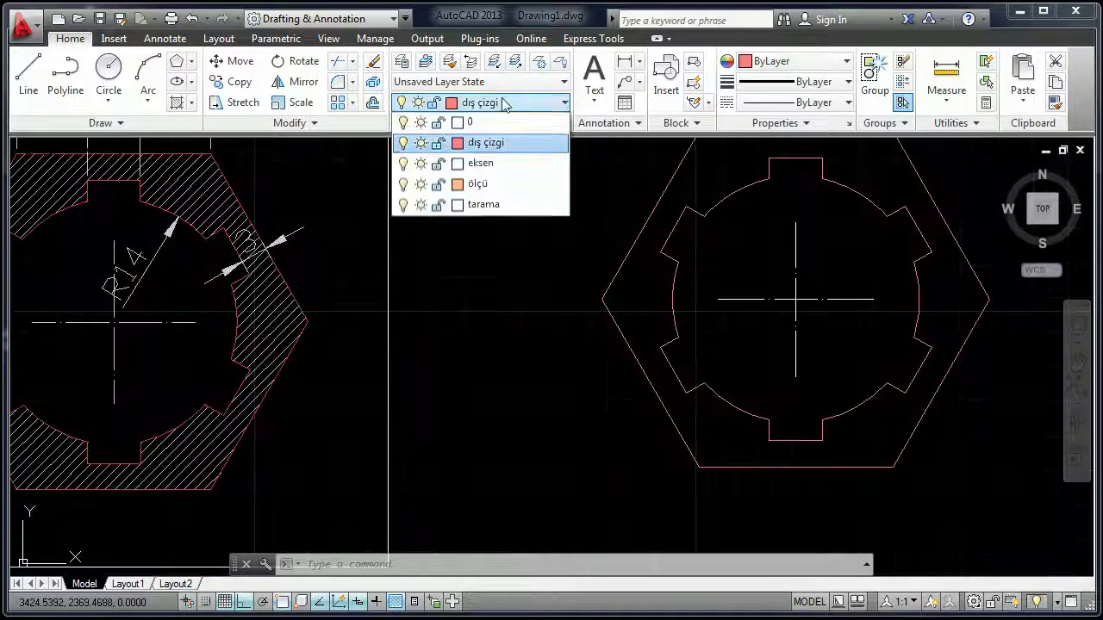
click(480, 207)
scroll(490, 311, down, 5)
scroll(495, 312, up, 3)
text(H)
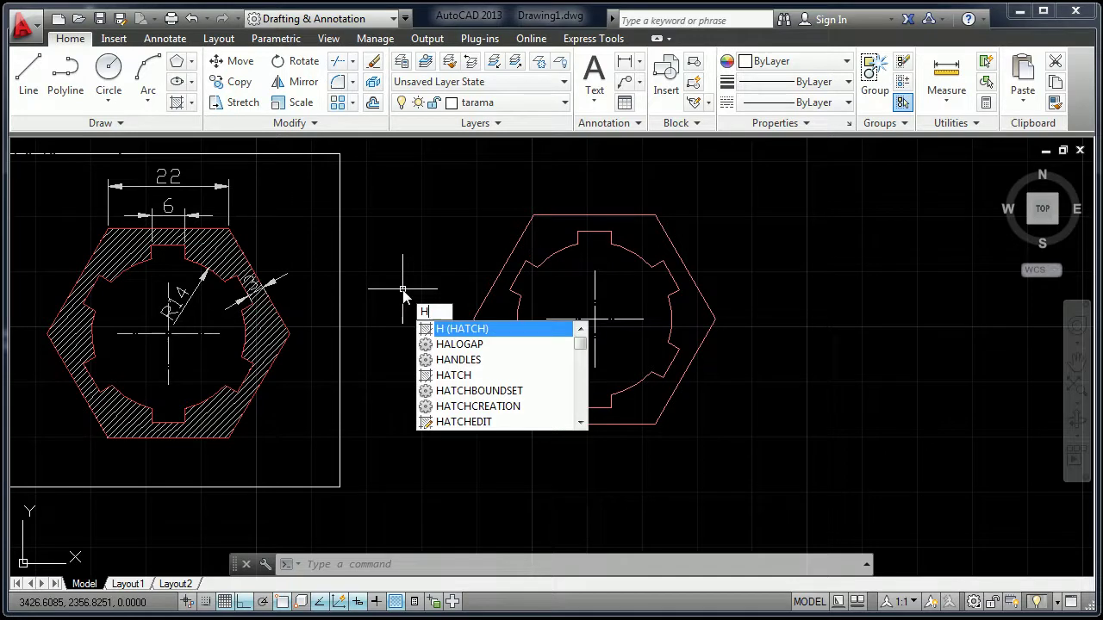
Step: Fill the ring inside the right hexagon with ANSI31 diagonal hatching
key(Return)
middle_drag(396, 319, 389, 328)
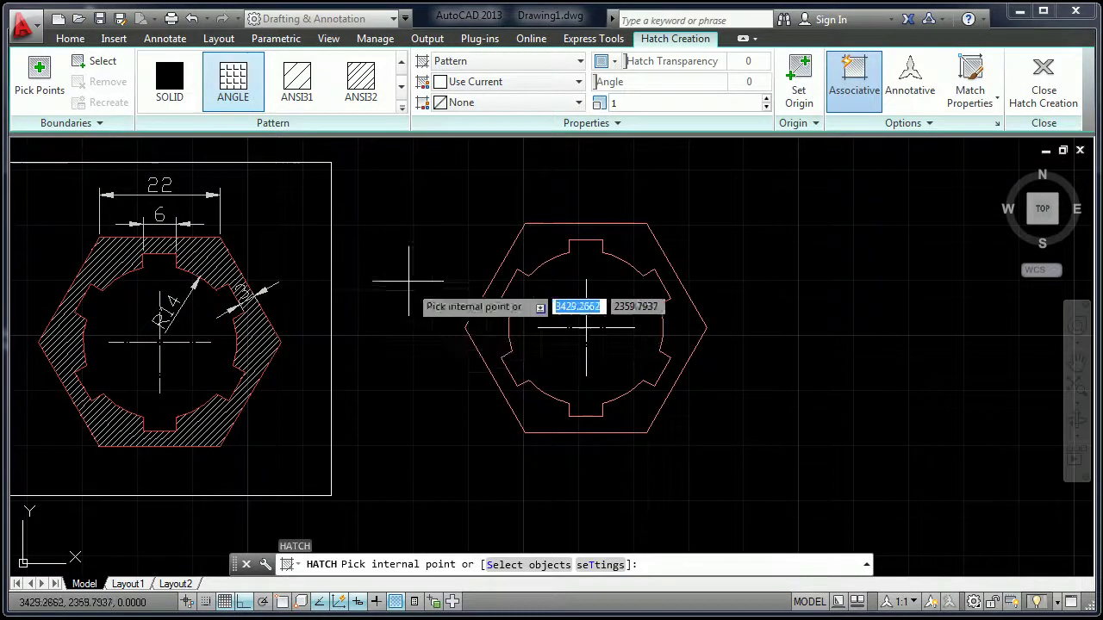
click(297, 86)
middle_drag(428, 340, 441, 377)
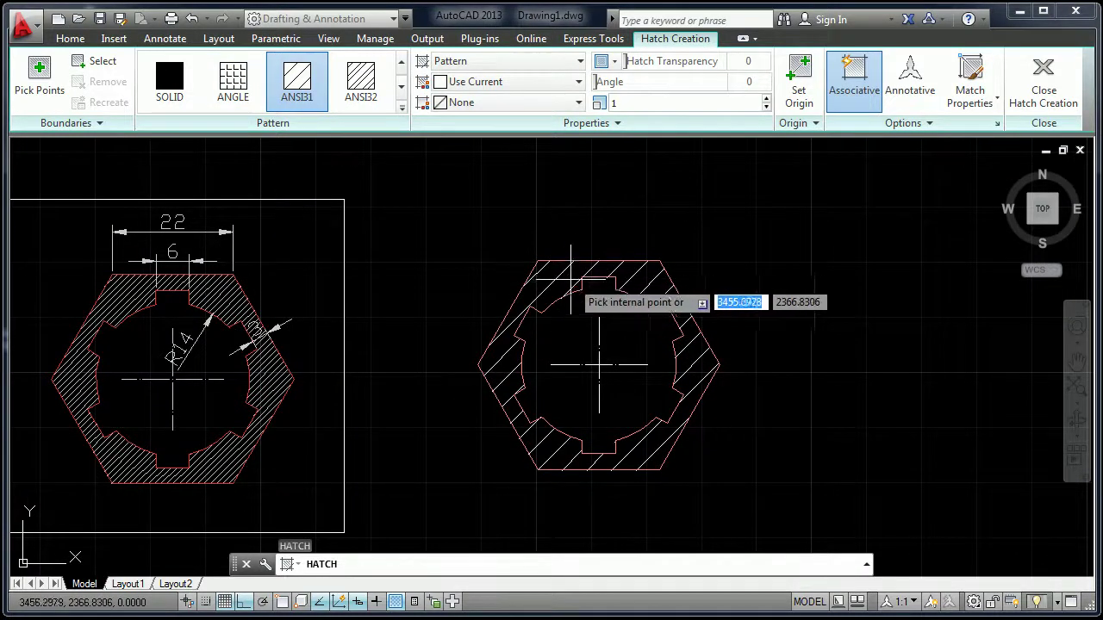
click(559, 274)
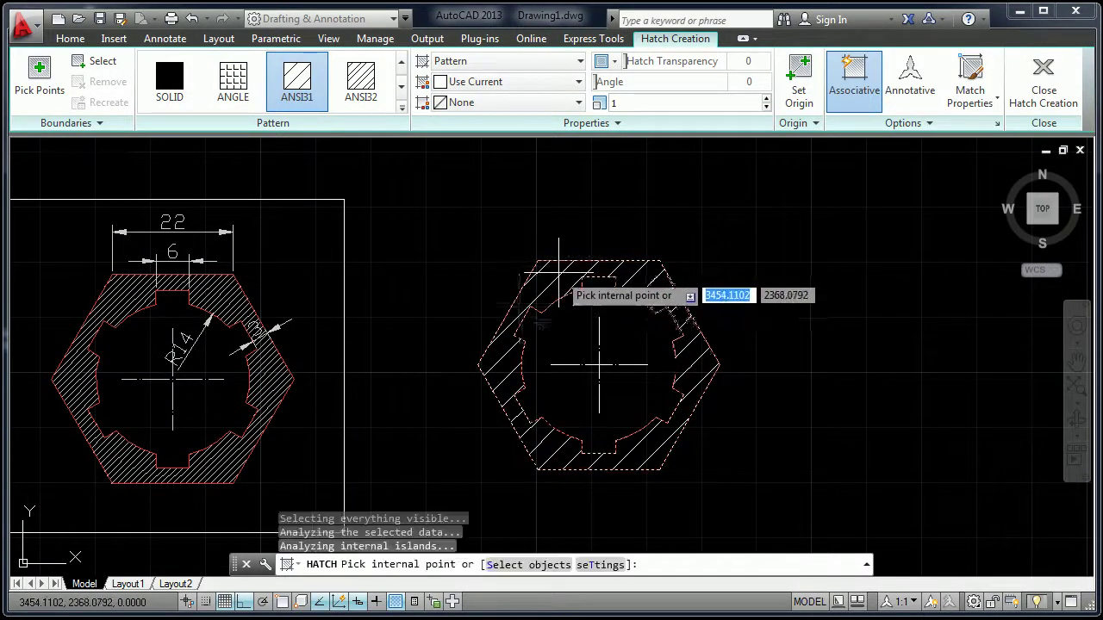
right_click(551, 265)
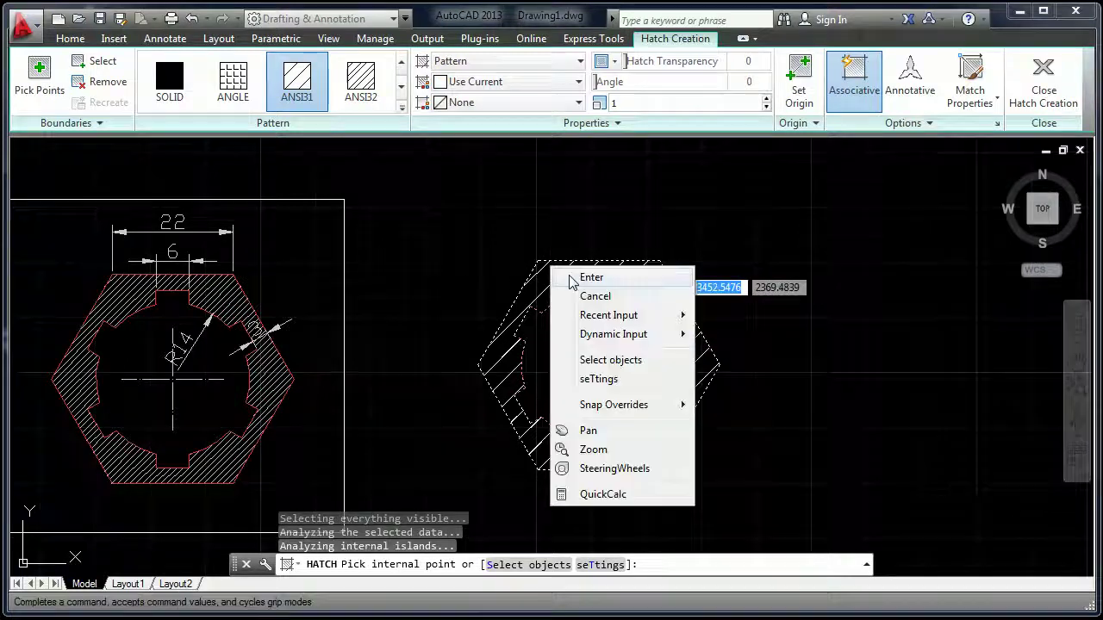
click(571, 281)
scroll(534, 289, up, 3)
scroll(513, 291, down, 3)
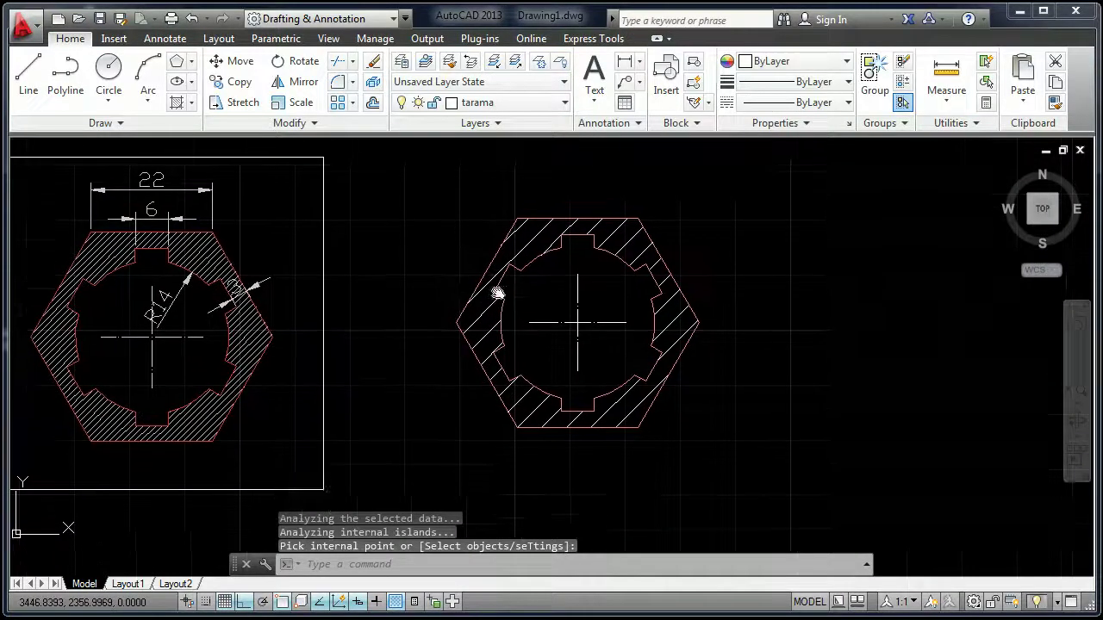
middle_drag(498, 294, 494, 313)
Step: Finish the hatch, check its settings in Hatch Editor, and go to the layer list for ölçü
key(Return)
click(621, 254)
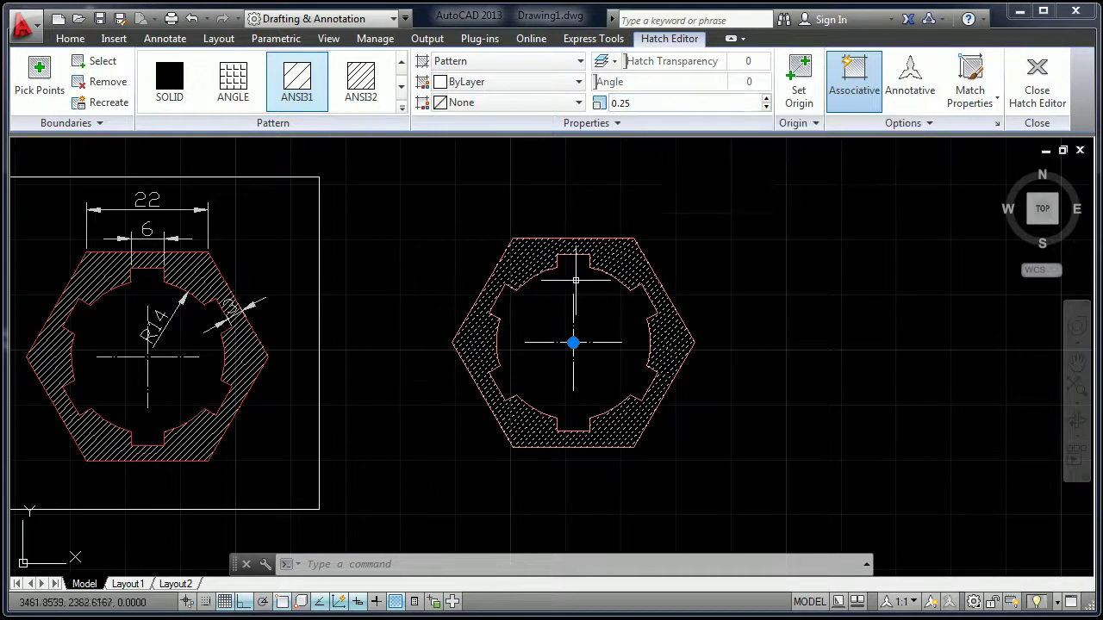
key(Escape)
scroll(645, 303, up, 2)
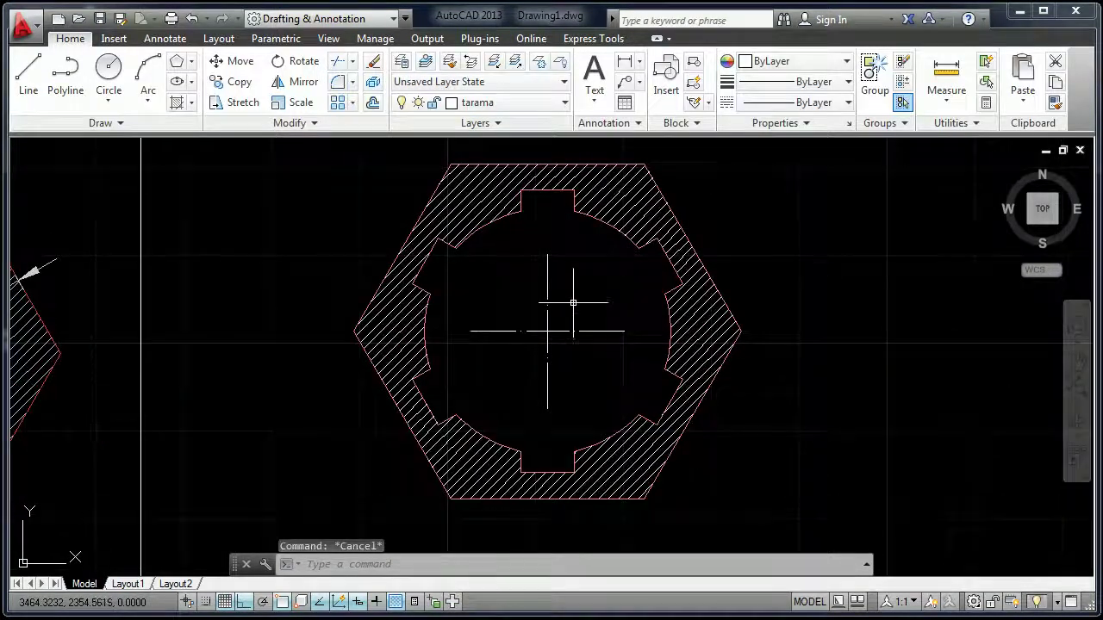
scroll(359, 362, down, 2)
mouse_move(371, 335)
middle_down()
mouse_move(455, 367)
mouse_move(414, 335)
middle_up()
scroll(461, 345, up, 2)
scroll(465, 343, down, 2)
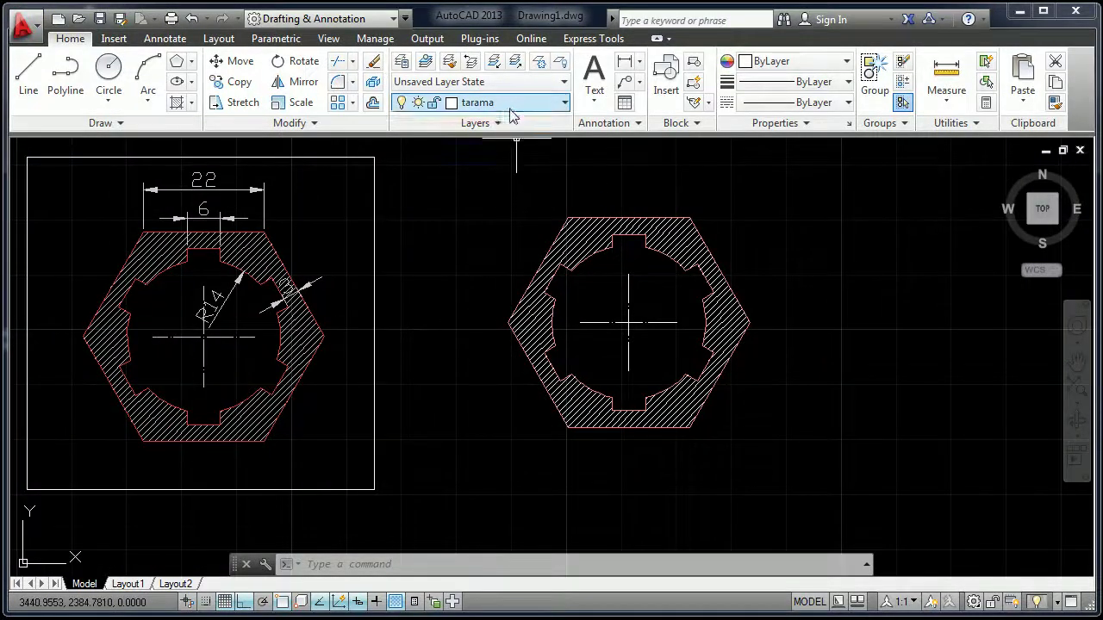
click(512, 103)
Step: Make ölçü current and add the 22 linear dimension across the hexagon's top corners
click(510, 185)
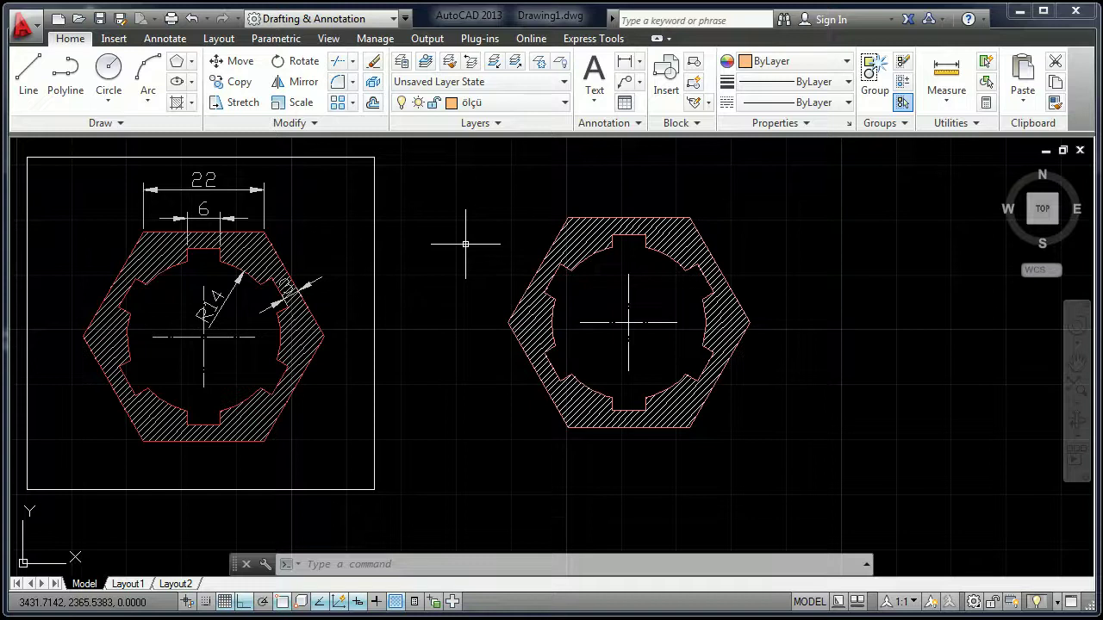
middle_drag(466, 245, 425, 267)
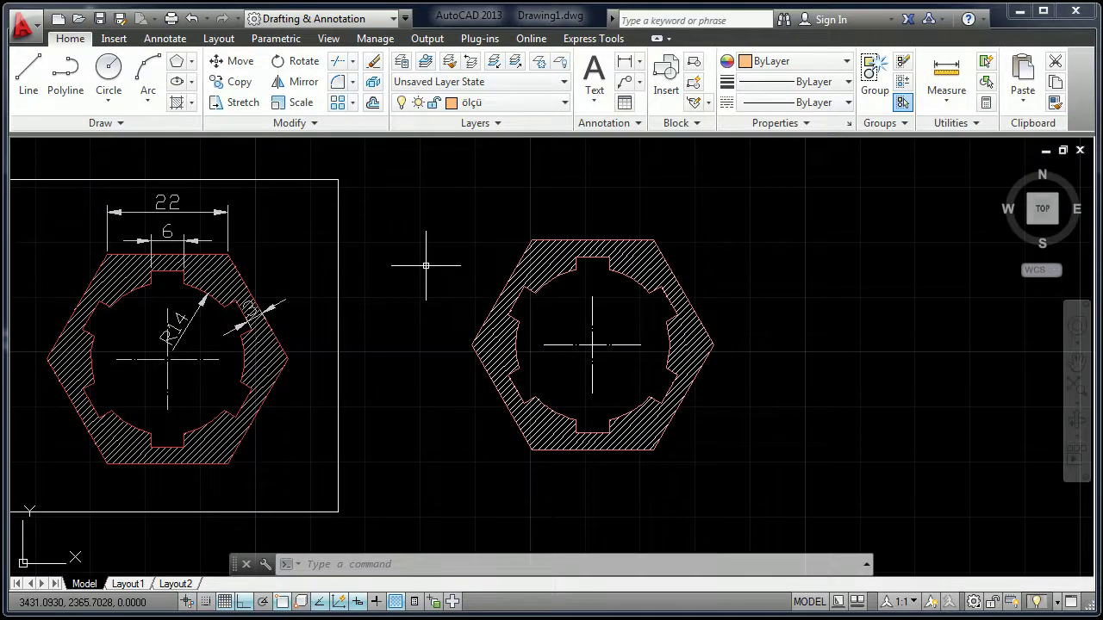
click(166, 38)
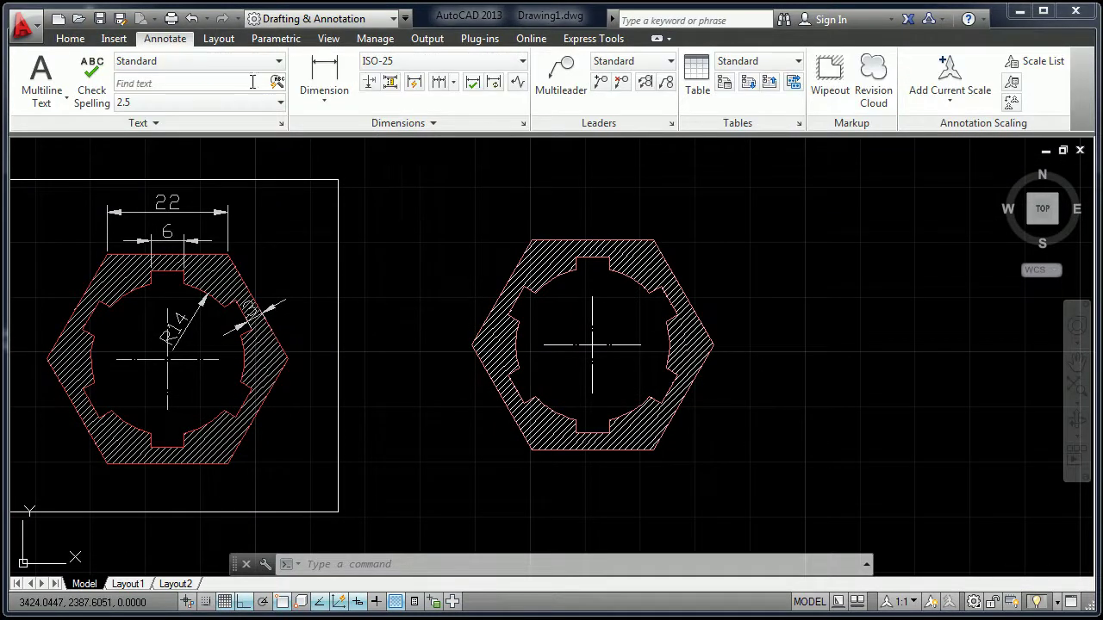
click(324, 74)
click(531, 241)
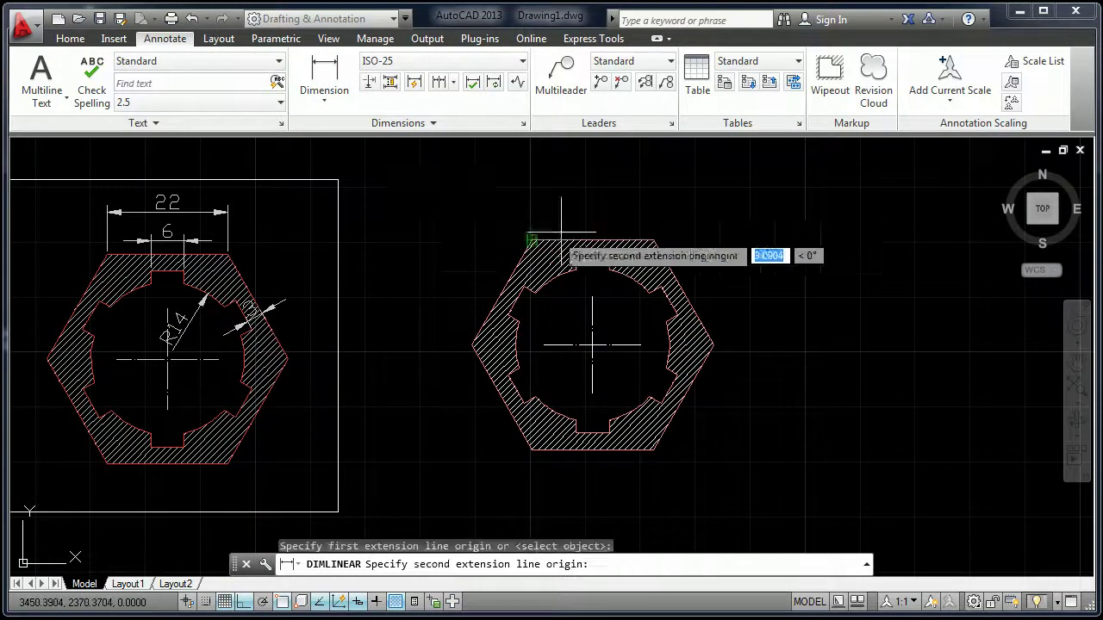
click(653, 241)
click(595, 191)
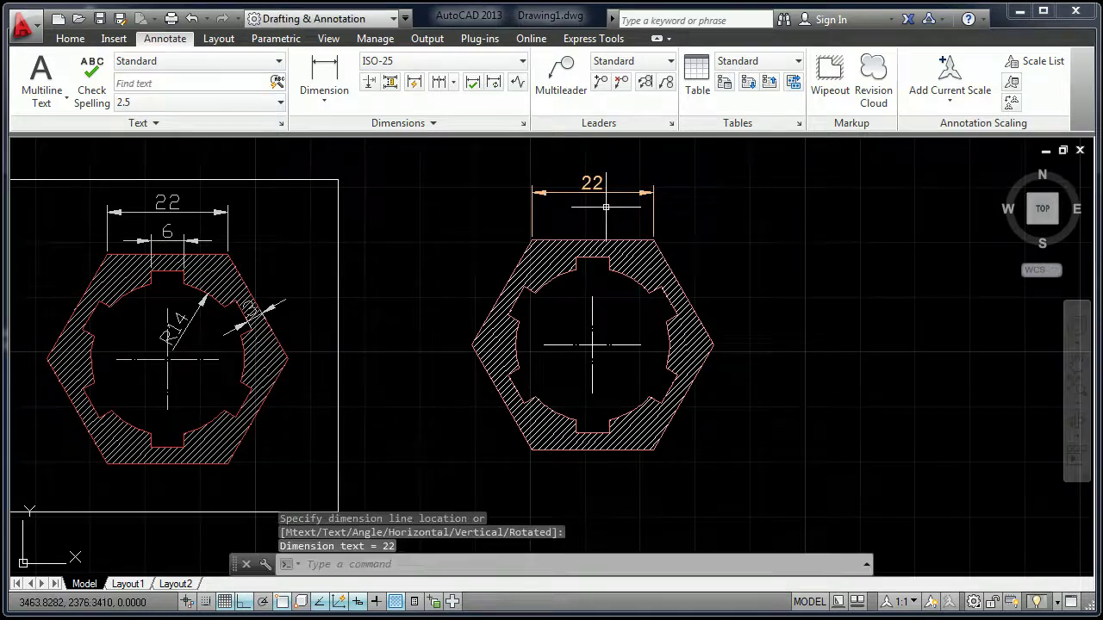
Step: Add the 6 linear dimension across the top notch
key(Return)
scroll(570, 247, up, 3)
click(568, 226)
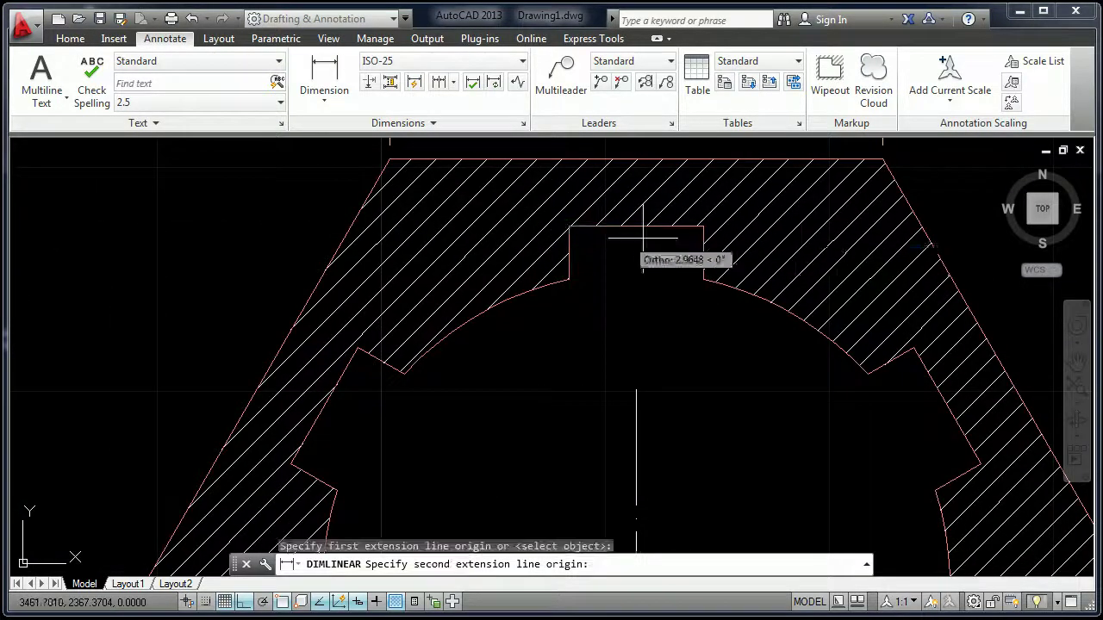
click(704, 226)
scroll(704, 226, down, 2)
scroll(603, 216, down, 2)
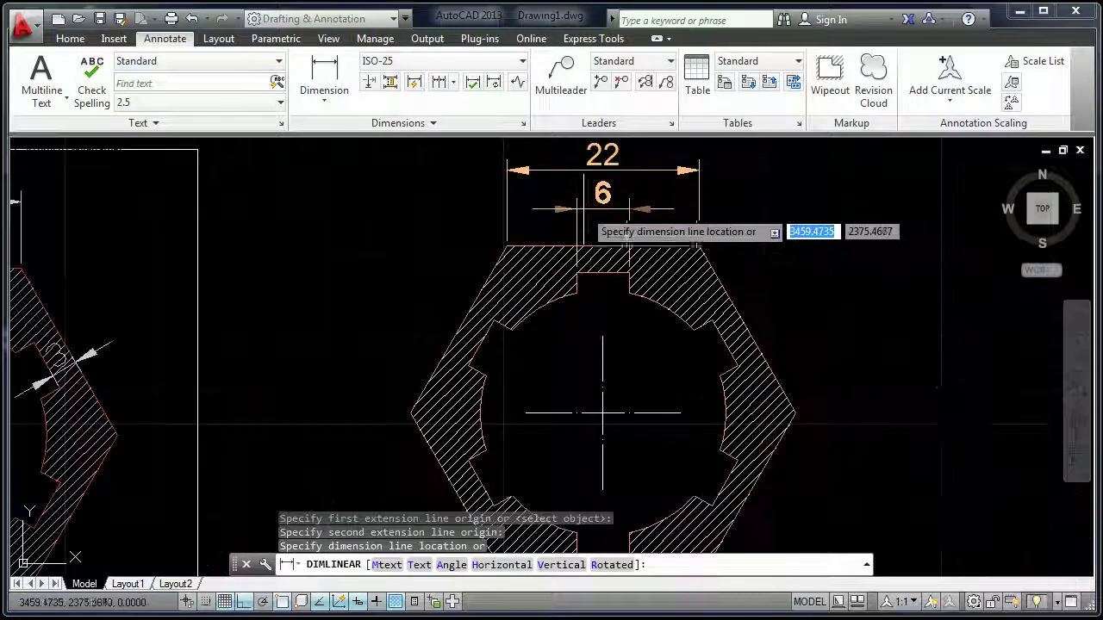
click(564, 216)
scroll(575, 217, down, 3)
scroll(362, 288, up, 2)
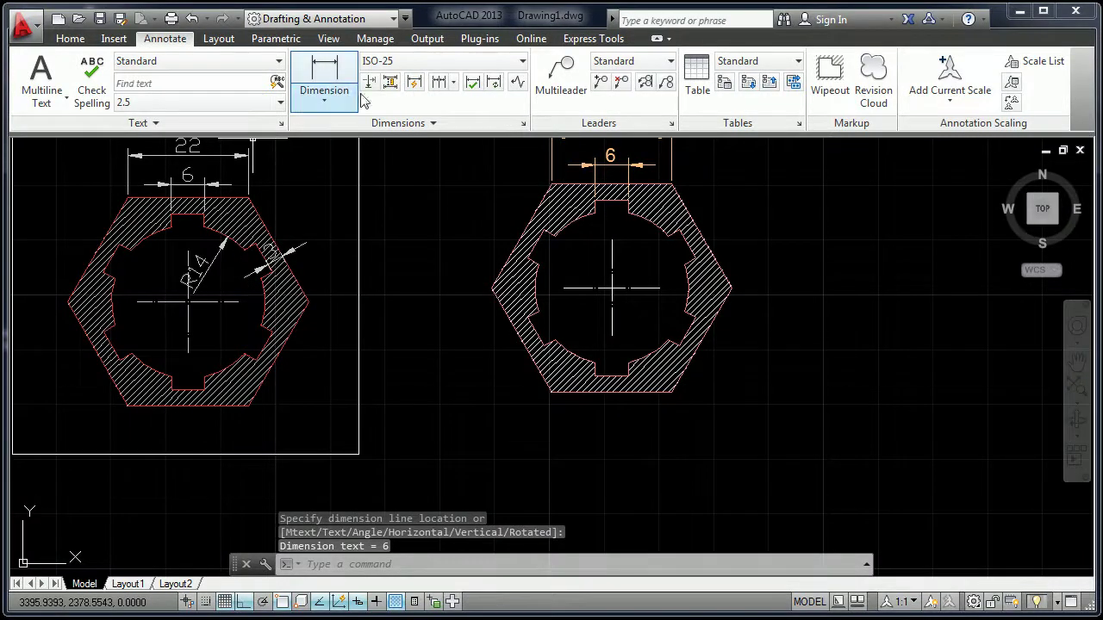
click(324, 96)
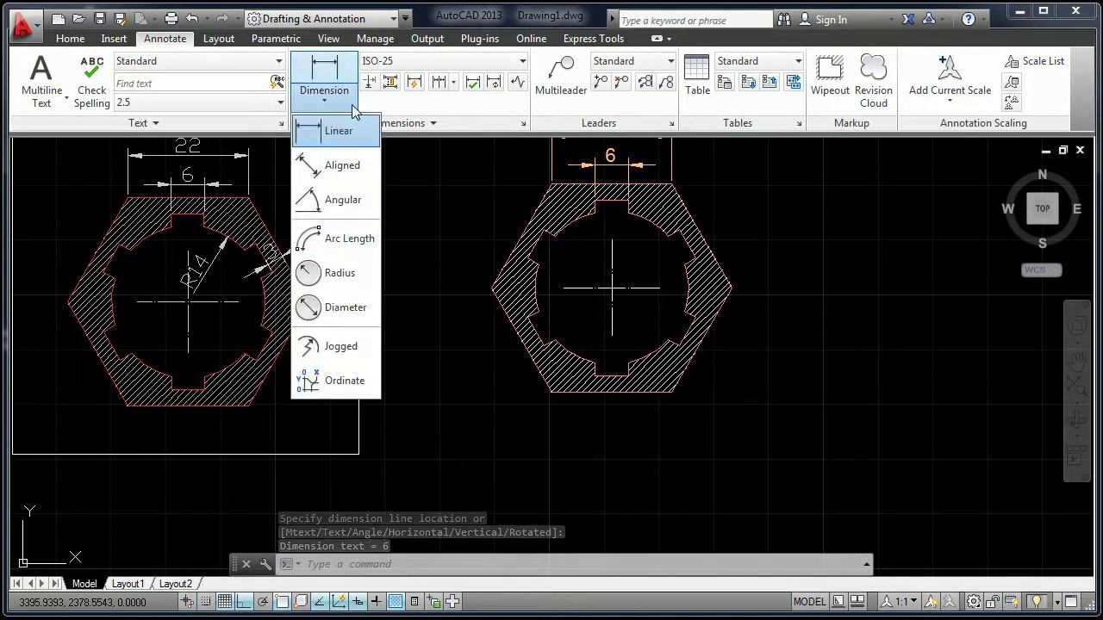
Step: Place the R14 radius dimension on the notched bore circle
click(330, 274)
scroll(655, 215, up, 4)
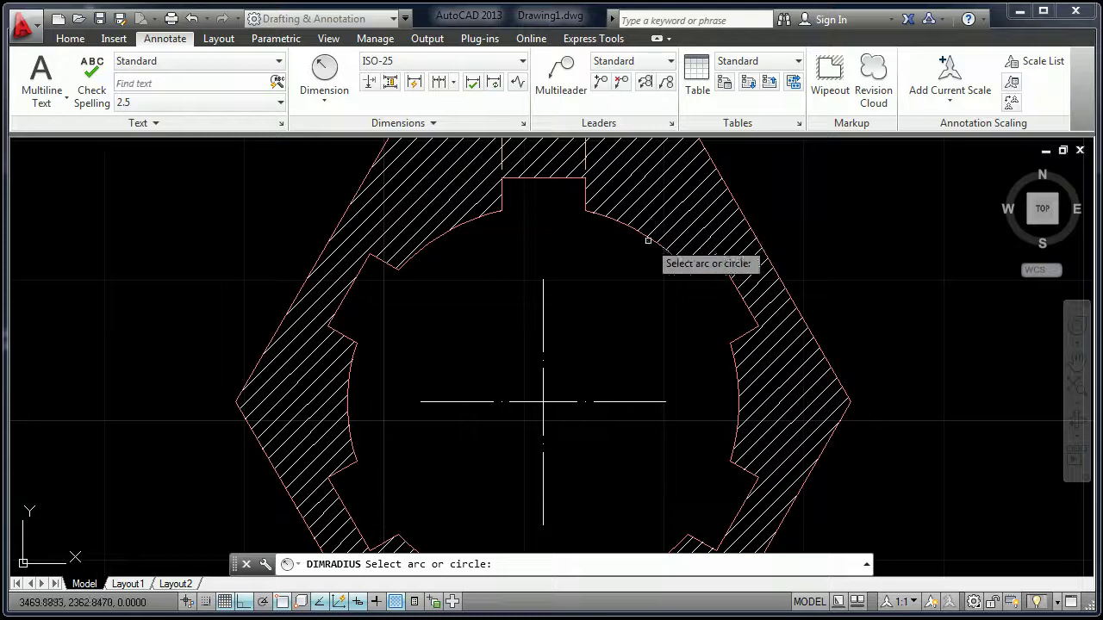
click(648, 240)
click(598, 288)
scroll(520, 282, down, 3)
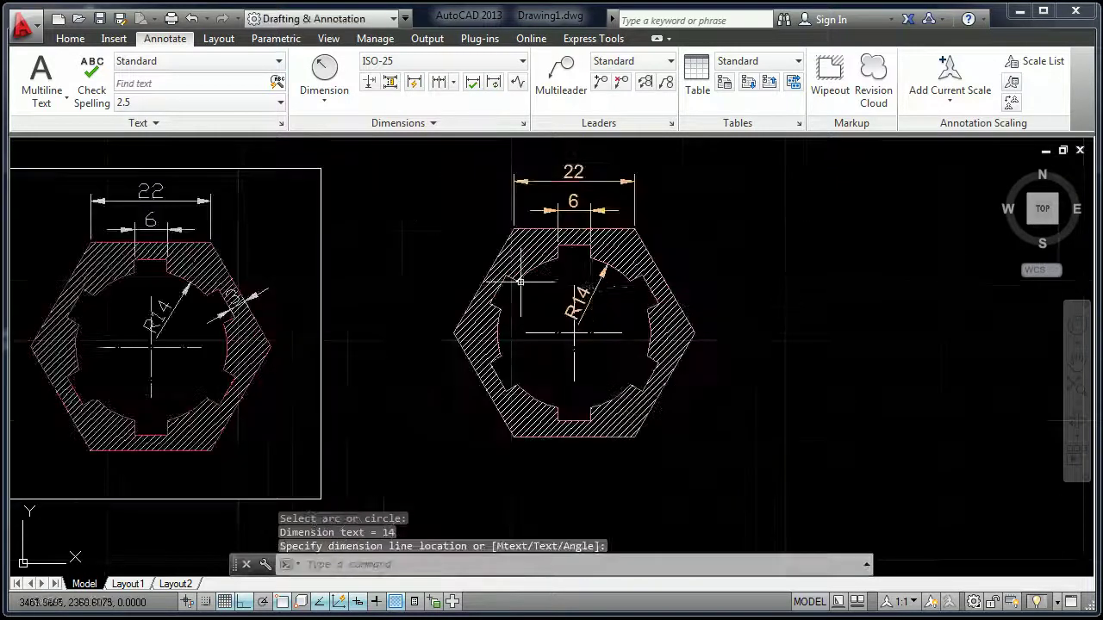
scroll(520, 282, down, 1)
scroll(517, 278, up, 3)
scroll(504, 271, down, 5)
middle_drag(412, 261, 412, 278)
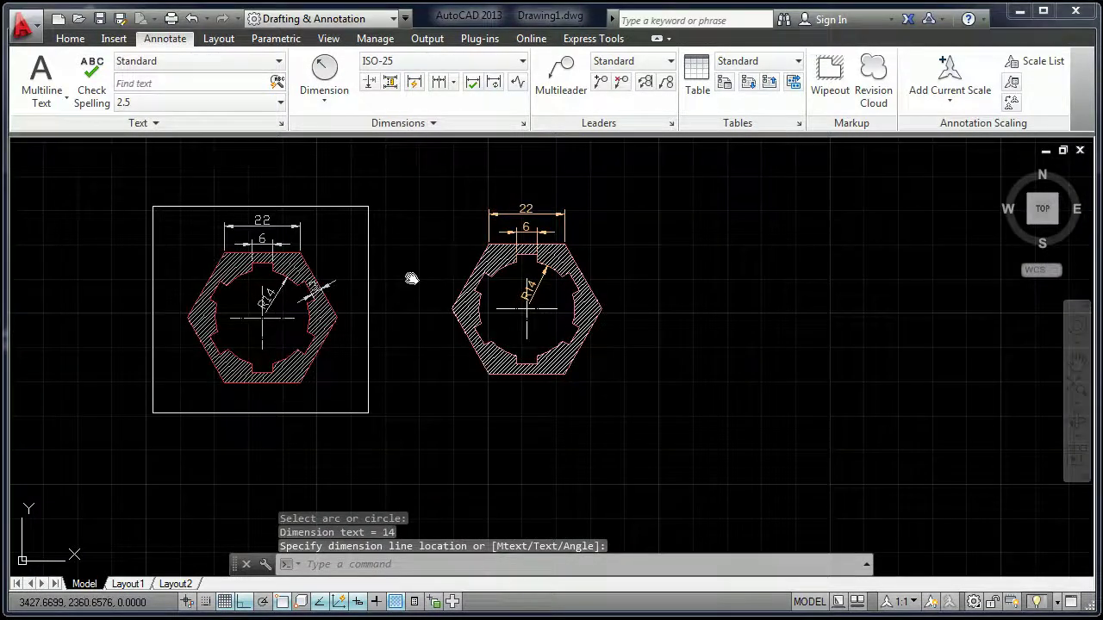
scroll(530, 336, up, 3)
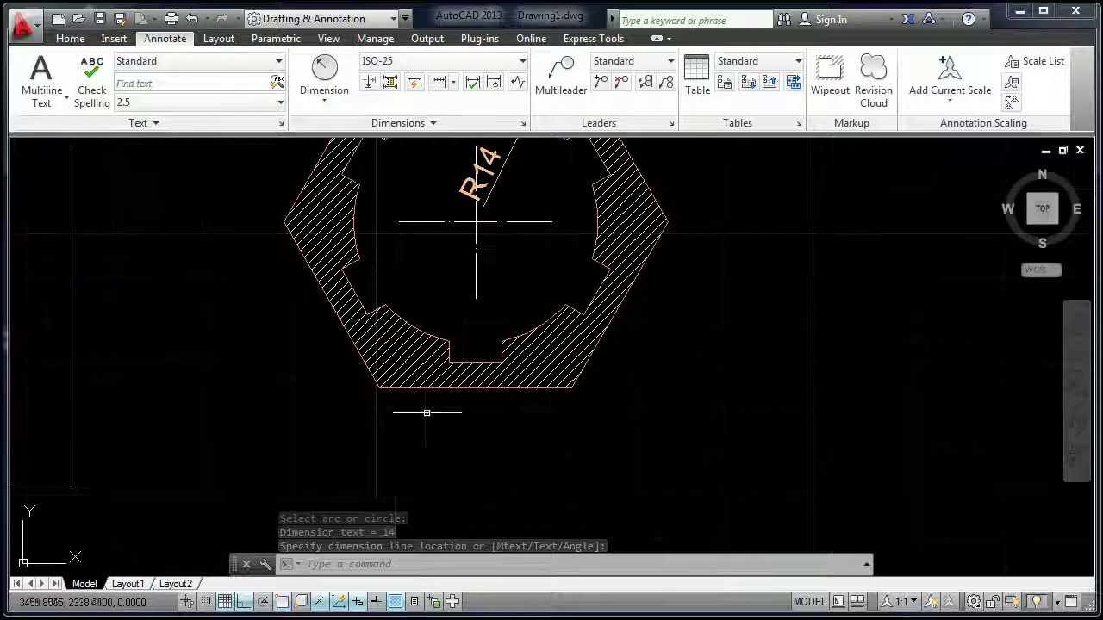
Step: Turn on lineweight display so the outline thicknesses show
click(376, 602)
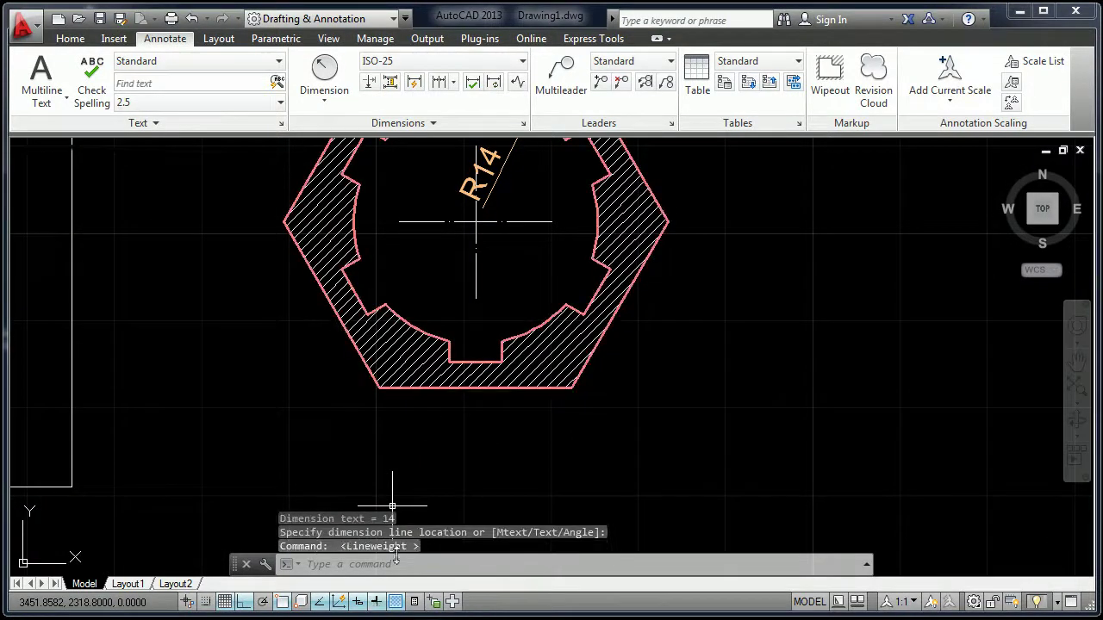
scroll(439, 354, down, 2)
scroll(439, 295, up, 4)
scroll(439, 296, down, 2)
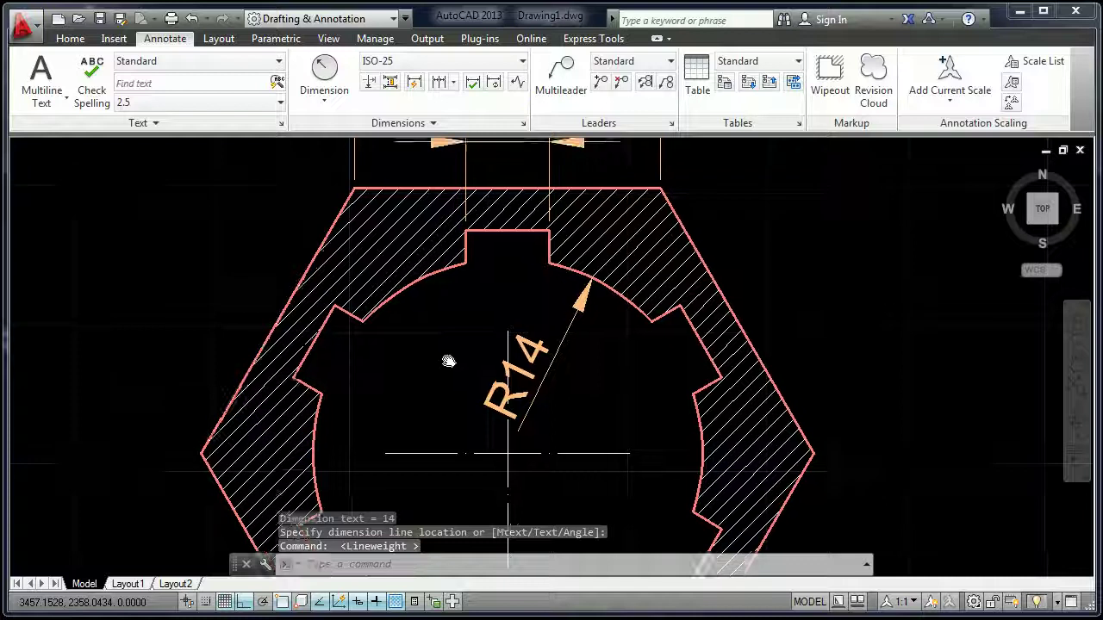
scroll(435, 295, down, 4)
scroll(431, 302, up, 4)
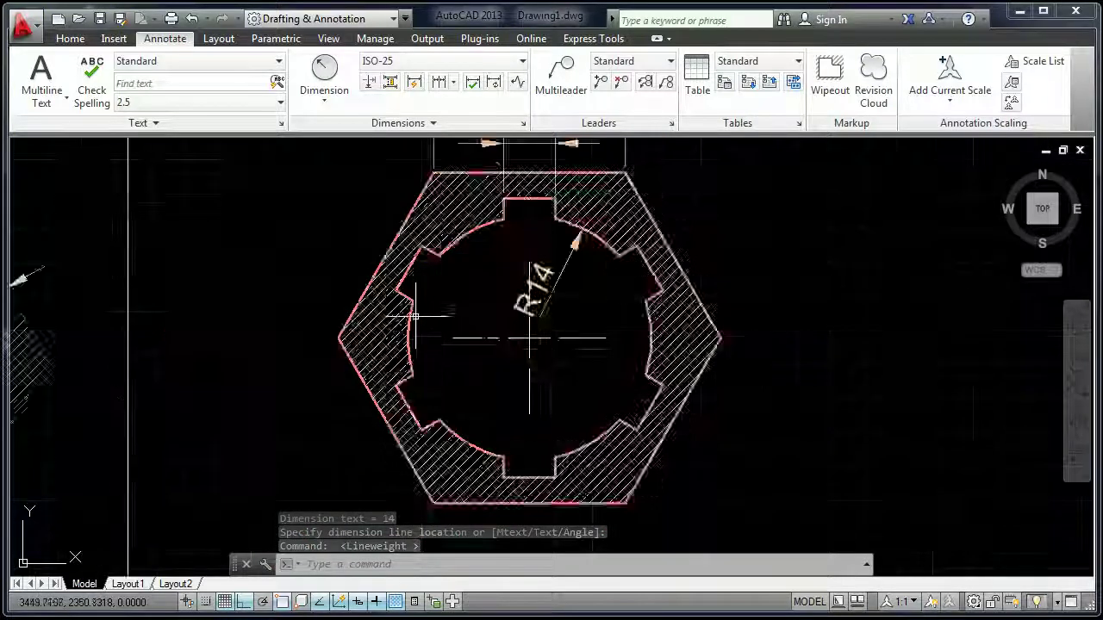